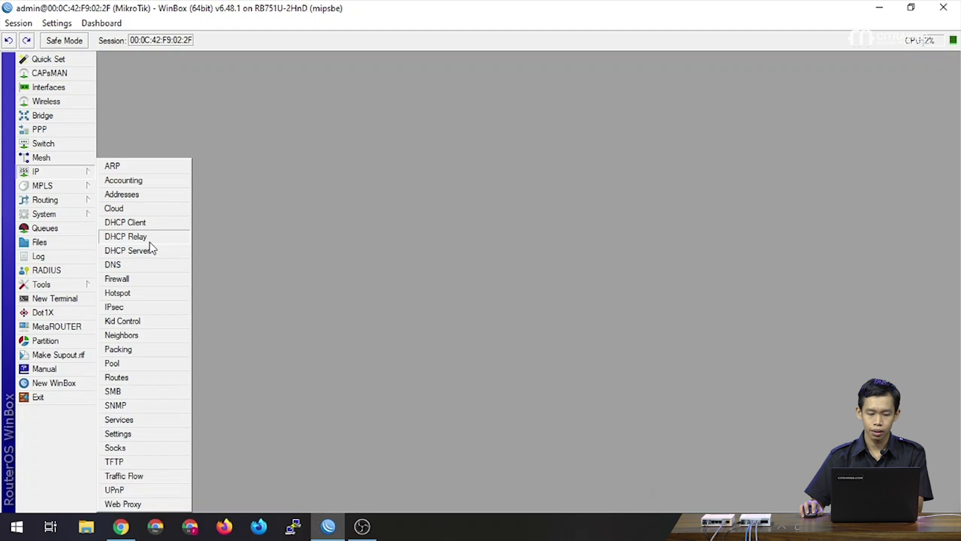
Open the Hotspot window from the IP menu.
click(148, 293)
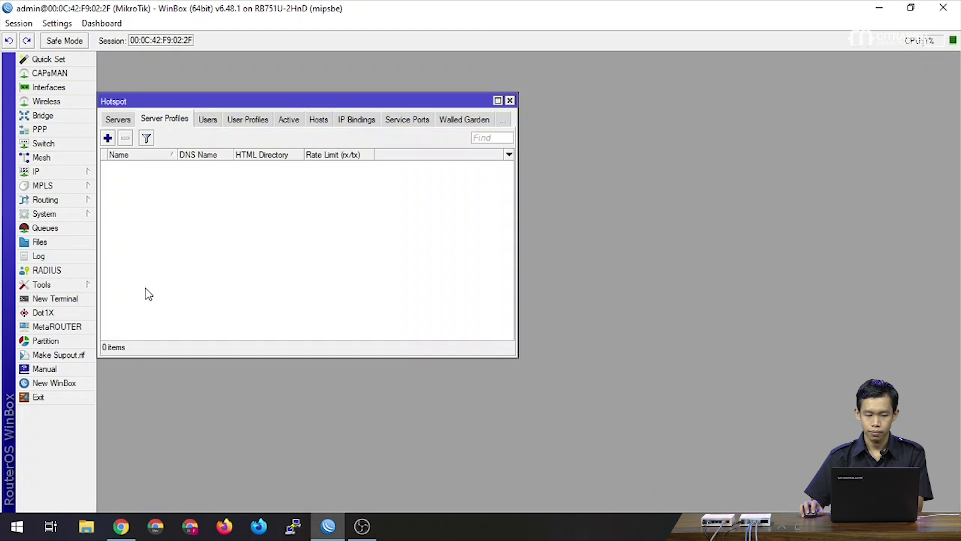
Check the Servers list for hotspot1 on bridge1-hs with pool hs-pool-7, then close the Hotspot window.
click(123, 119)
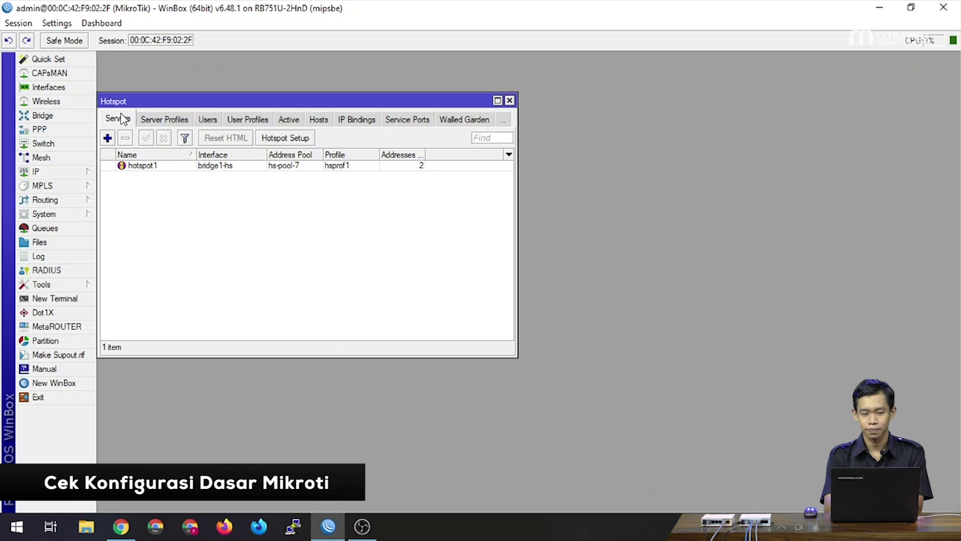
drag(133, 99, 161, 70)
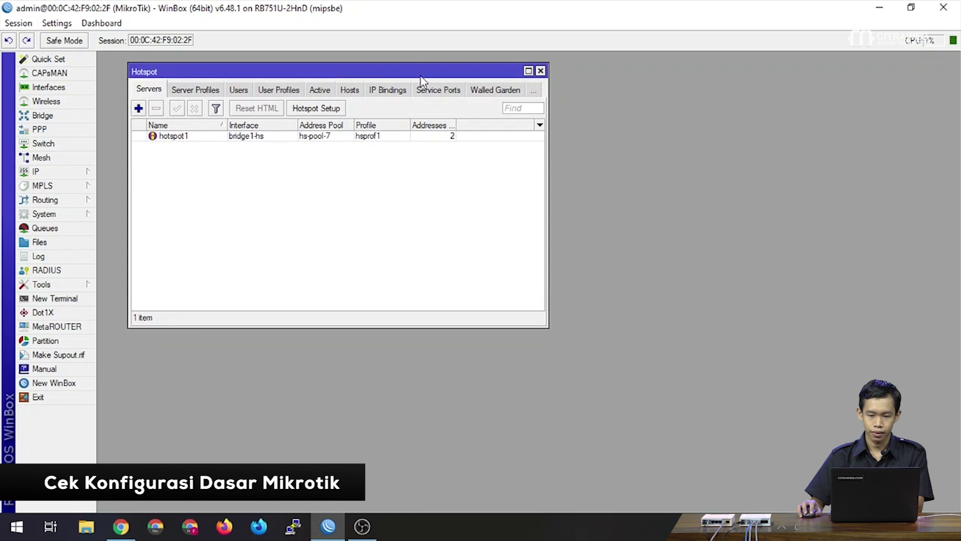
click(540, 71)
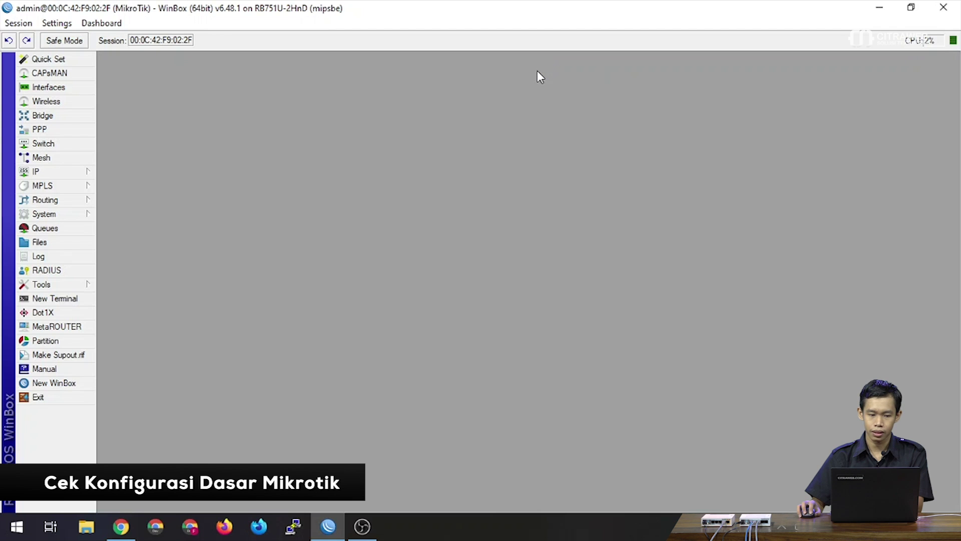
Open the IP Address List and inspect its addresses, including 192.168.73.252/24 and 10.211.0.1/30.
click(88, 173)
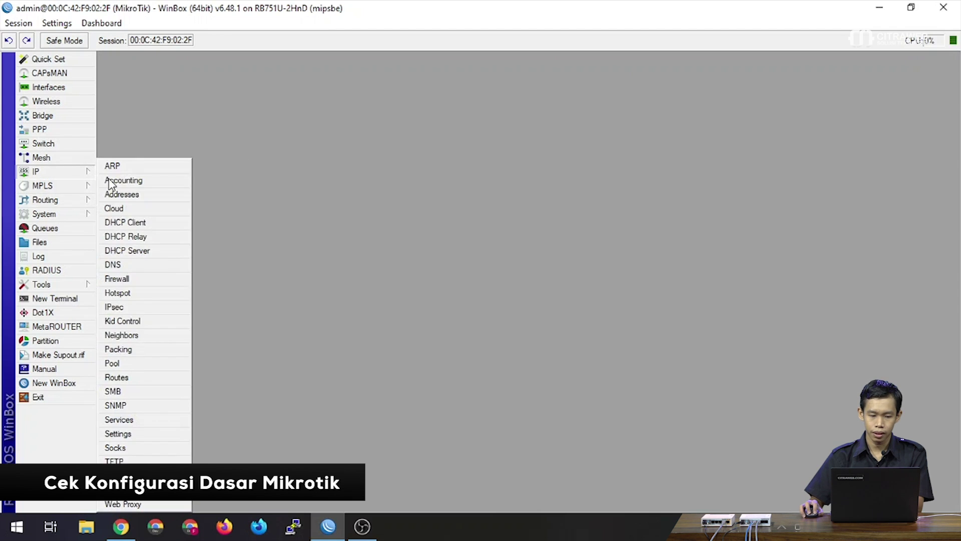
click(124, 188)
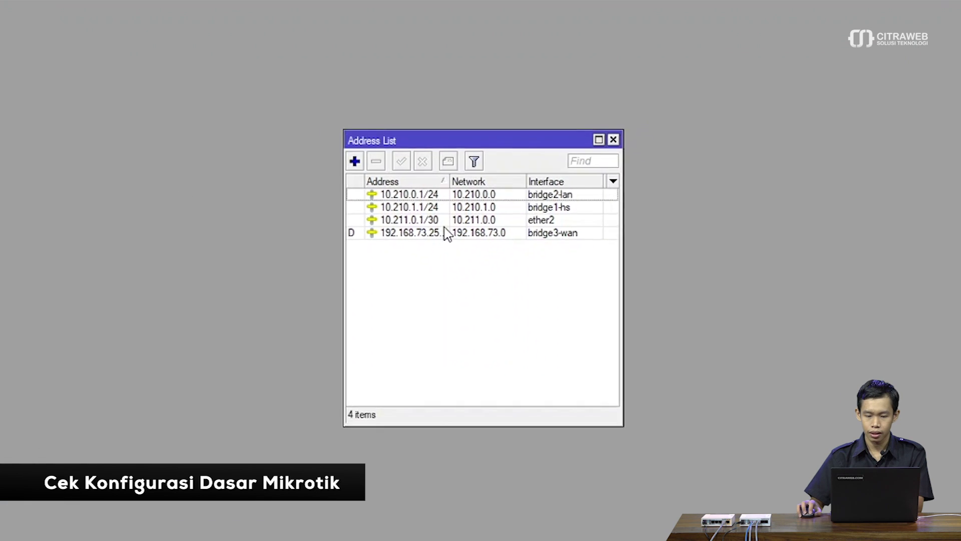
click(499, 243)
drag(303, 122, 357, 126)
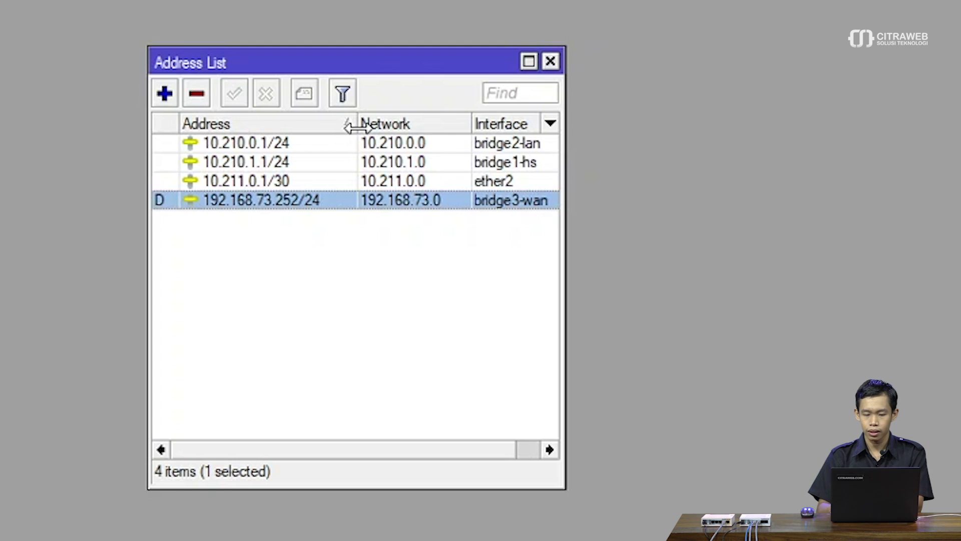
key(Up)
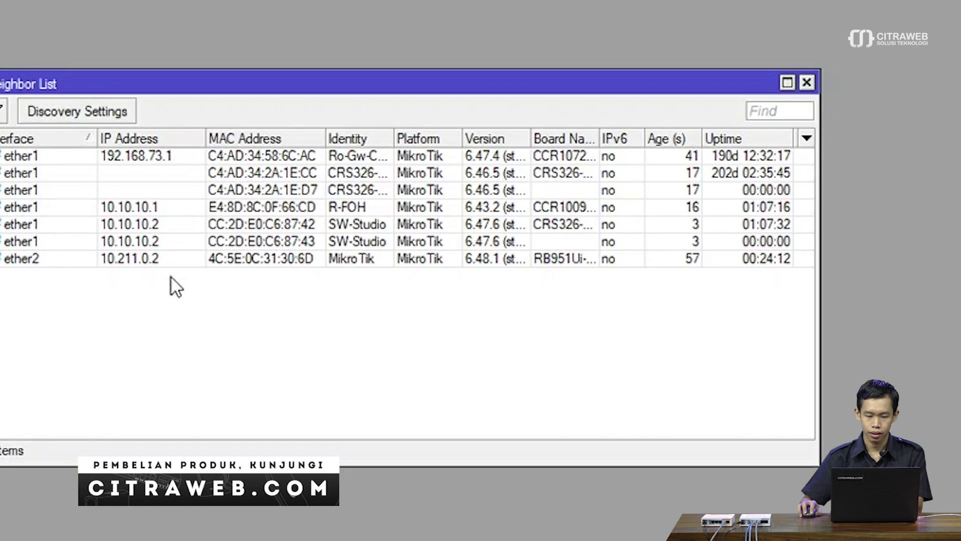
Start a ping to the ether2 neighbour 10.211.0.2 from its context menu.
click(182, 223)
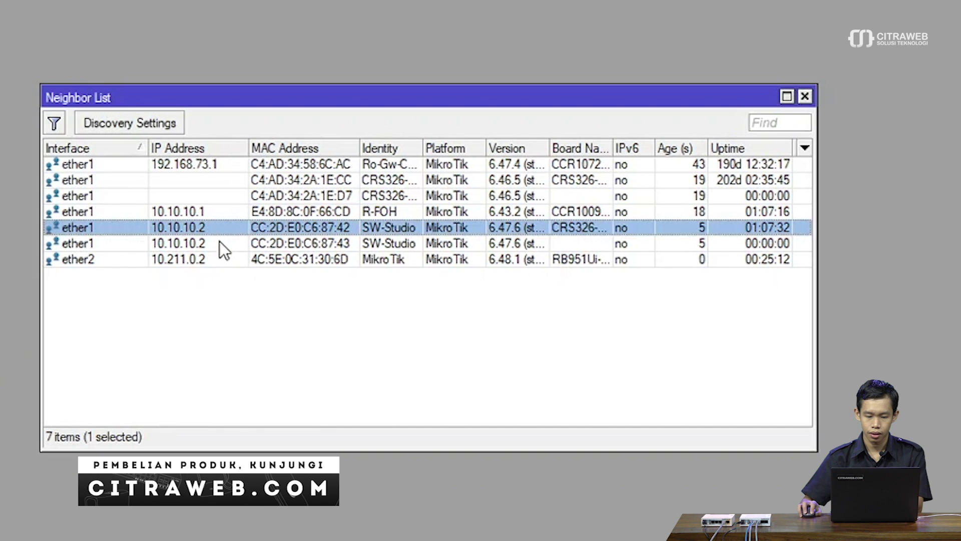
click(211, 258)
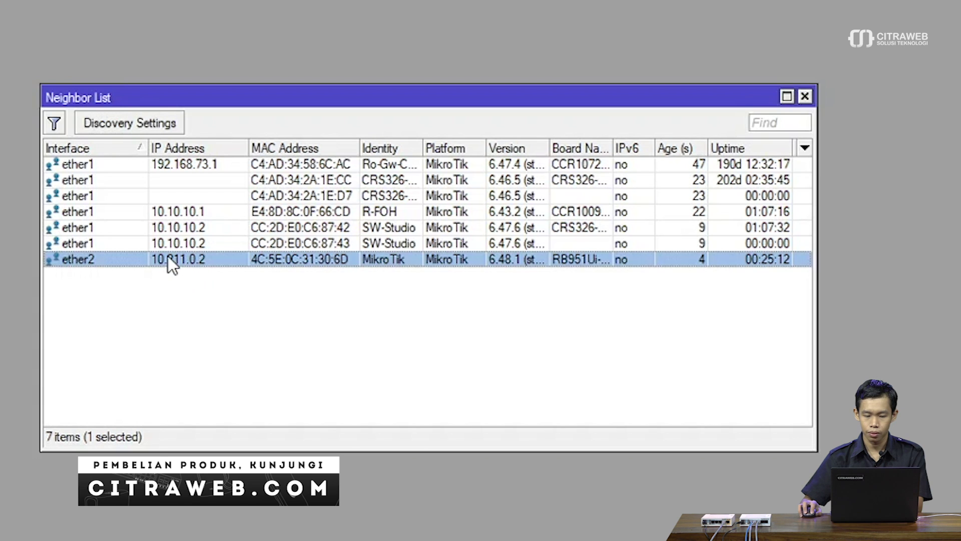
right_click(184, 259)
click(241, 410)
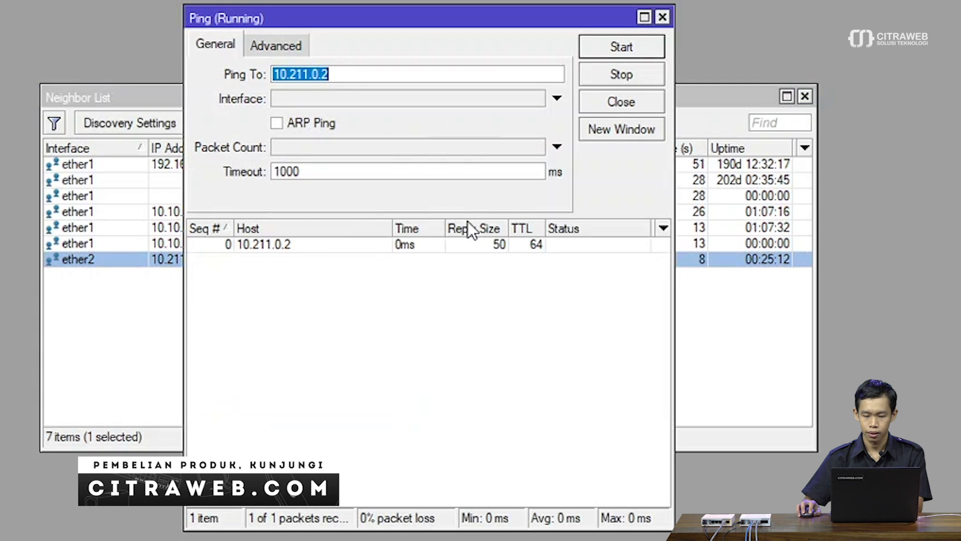
Stop the ping after 3 of 3 replies and close the ping and Neighbor List windows.
click(610, 84)
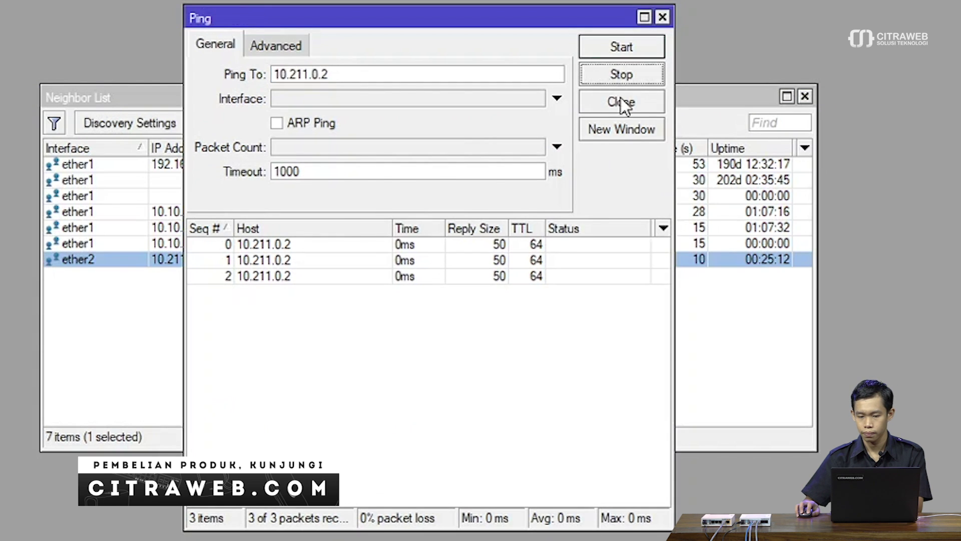
click(621, 100)
click(801, 95)
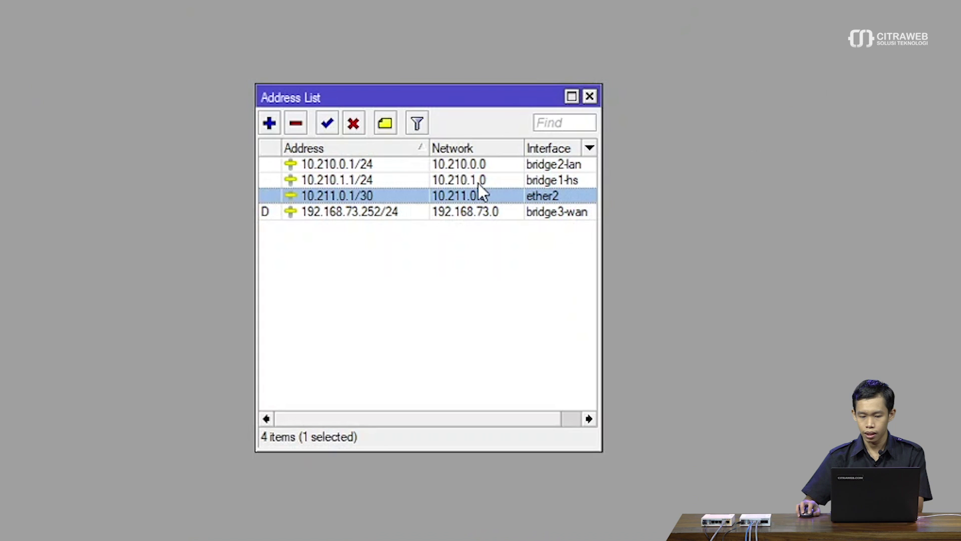
click(458, 180)
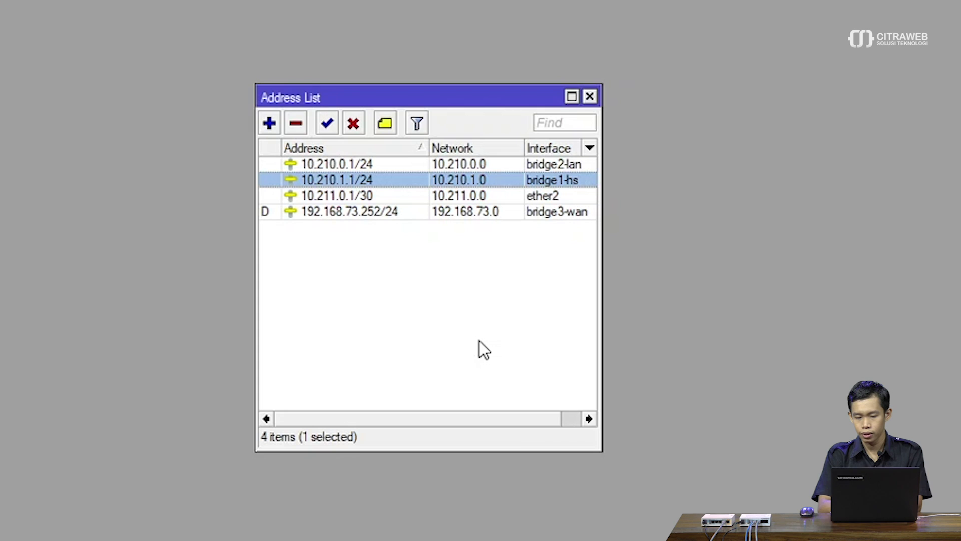
click(377, 164)
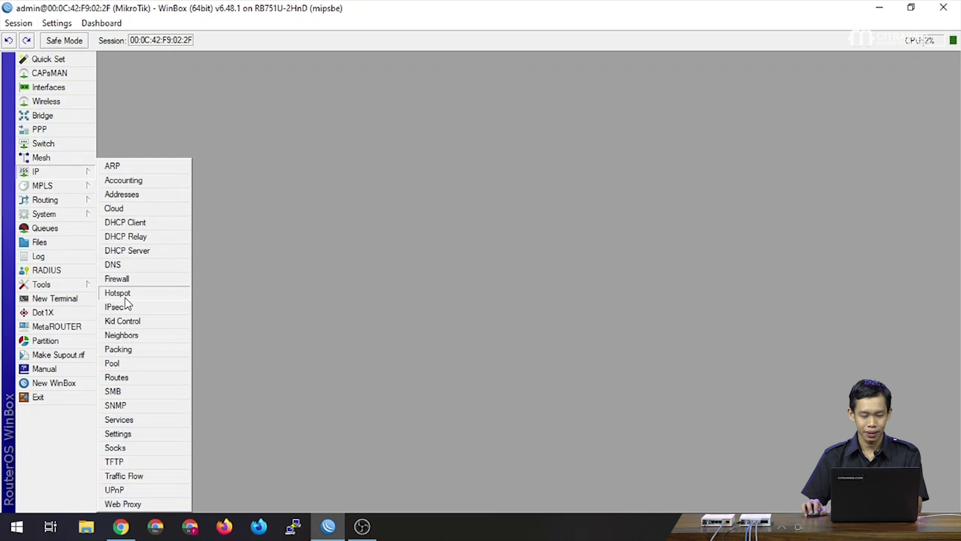
Open the hsprof1 hotspot server profile (DNS name ngetes.net) from the Server Profiles list.
click(128, 291)
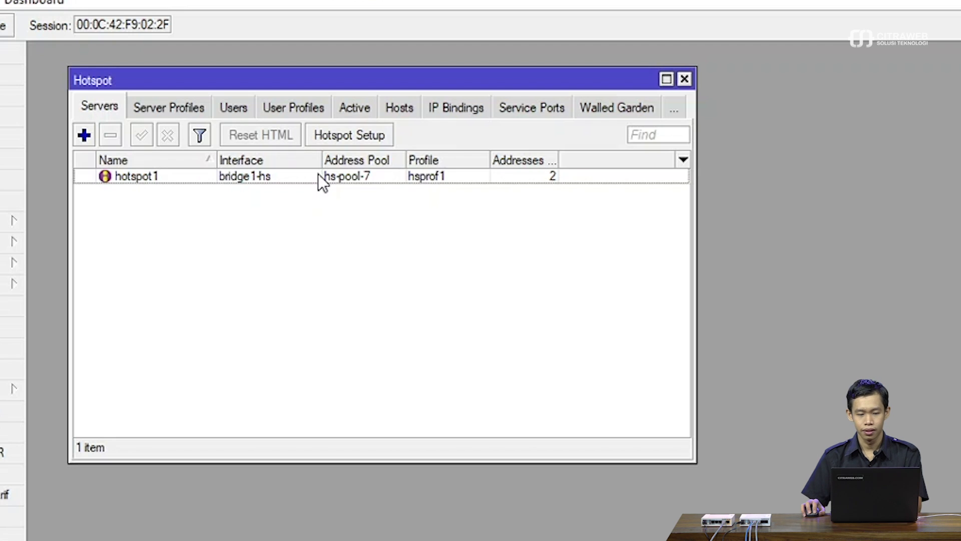
click(203, 105)
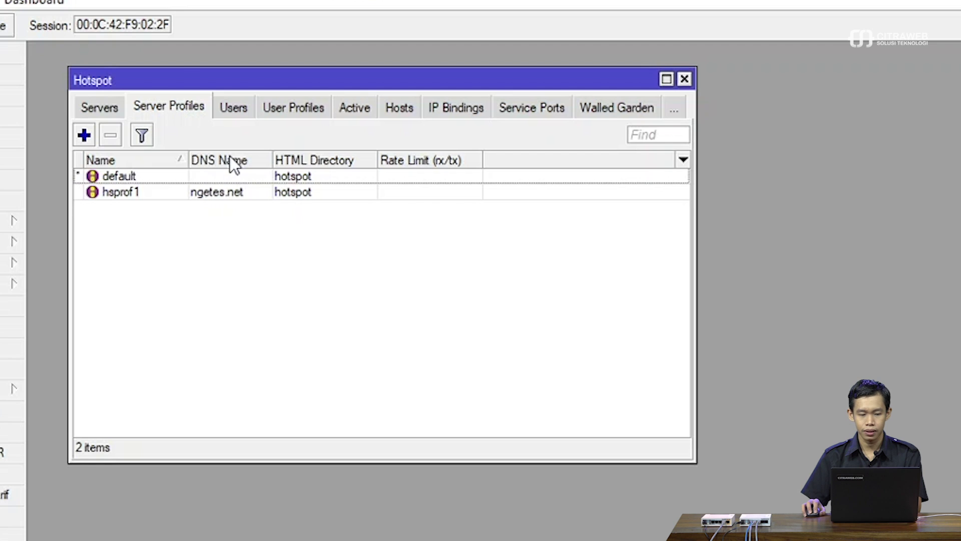
double_click(159, 194)
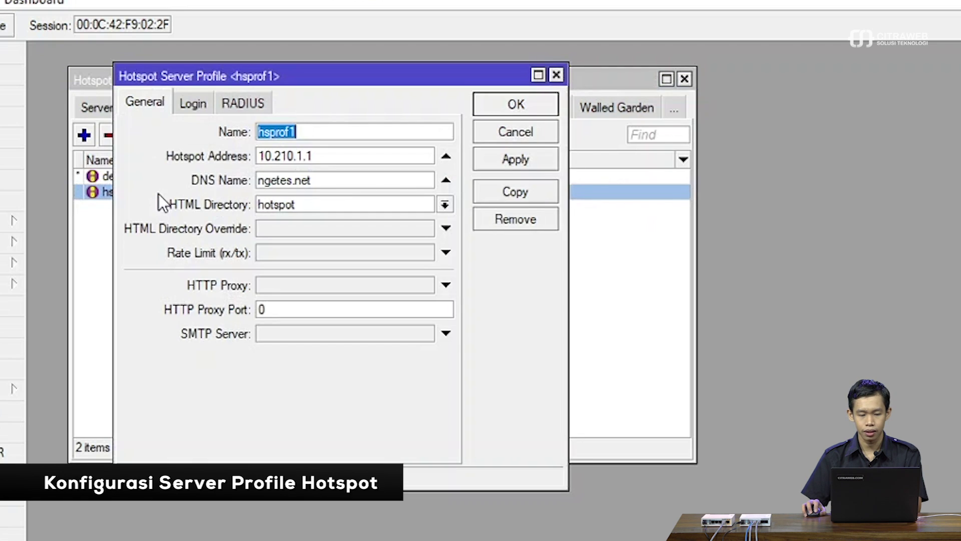
Tick Use RADIUS on the hsprof1 profile's RADIUS settings.
click(229, 105)
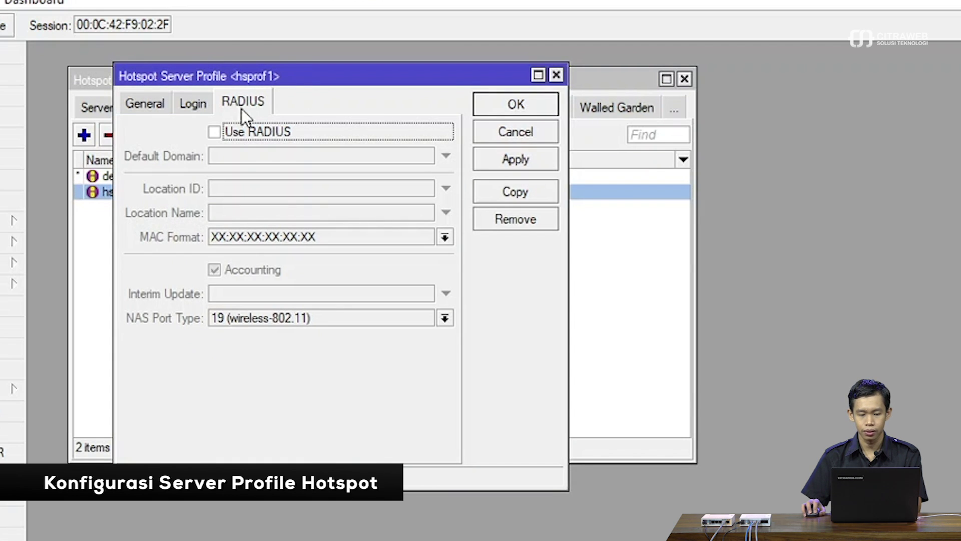
click(214, 131)
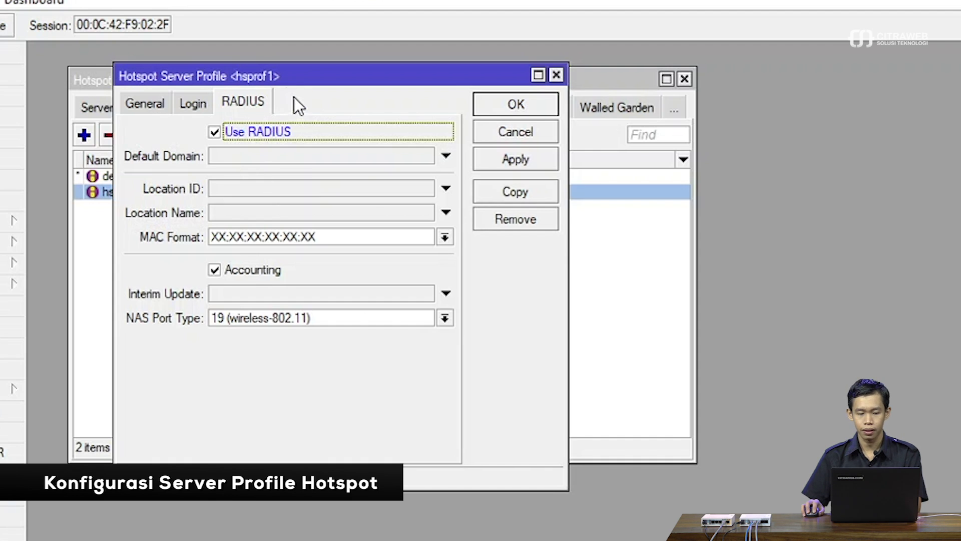
click(194, 102)
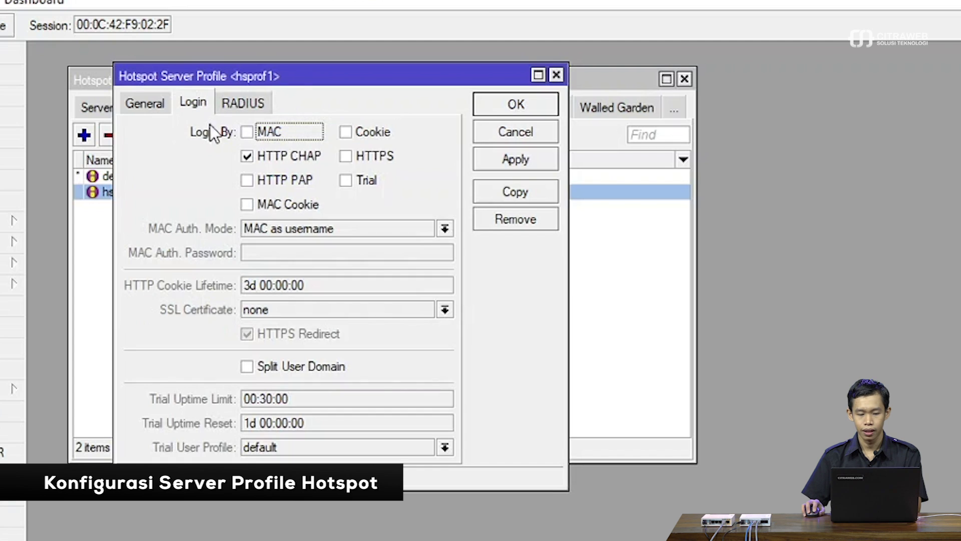
Enable Split User Domain for hsprof1 logins and save the profile with OK.
click(255, 366)
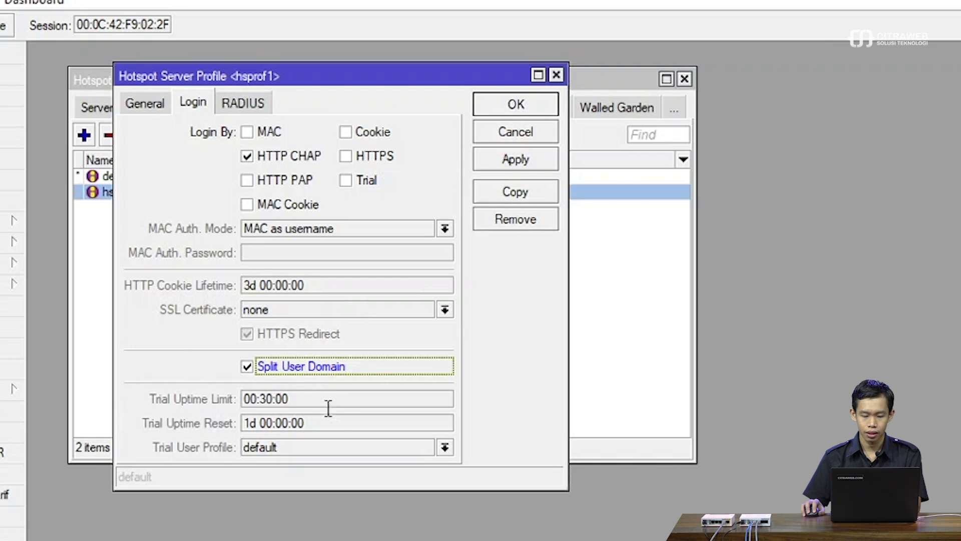
click(512, 107)
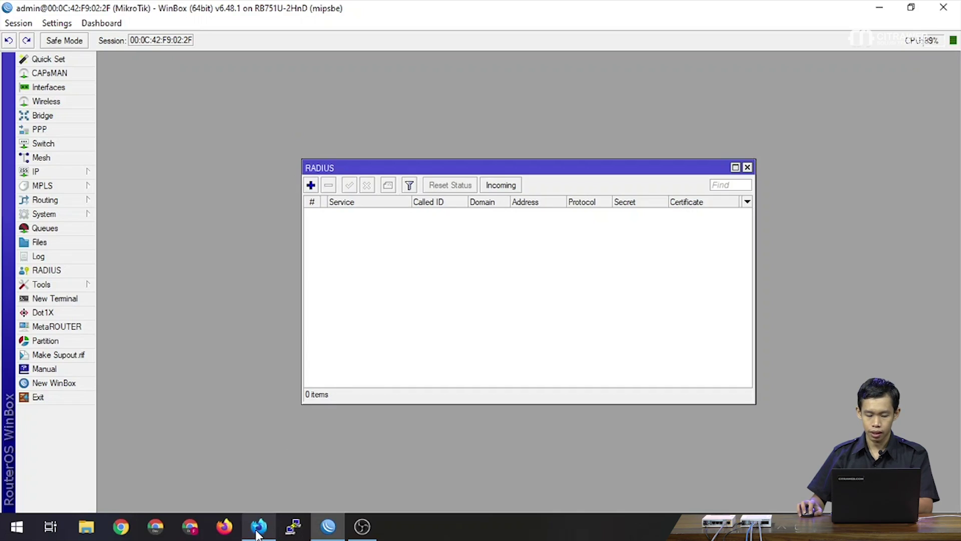
Load the User Manager login page at 10.210.0.1/userman in Firefox.
click(258, 535)
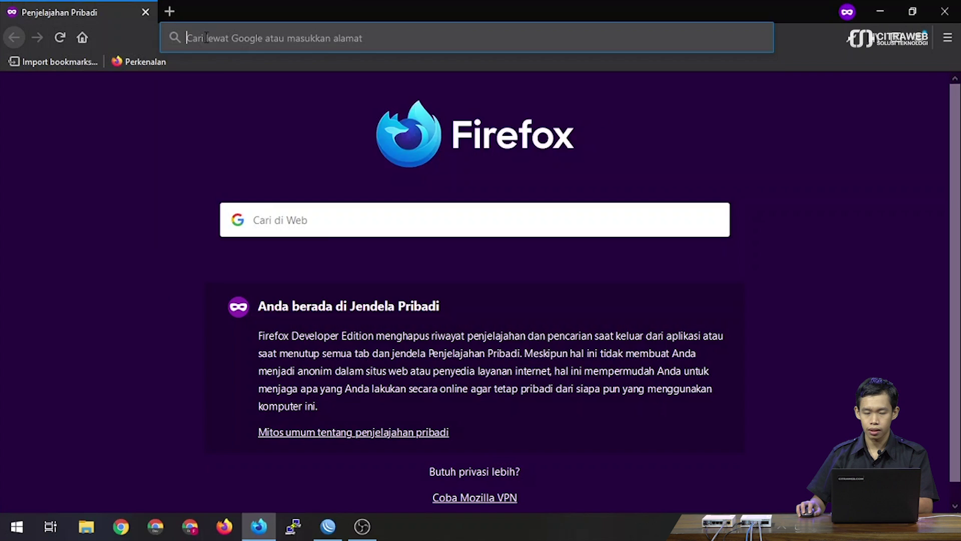
click(206, 38)
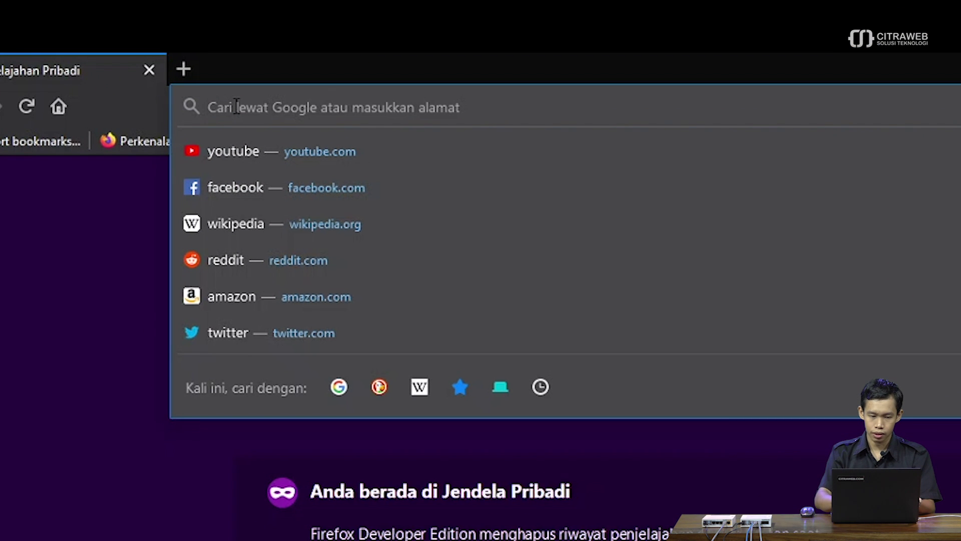
text(10.210)
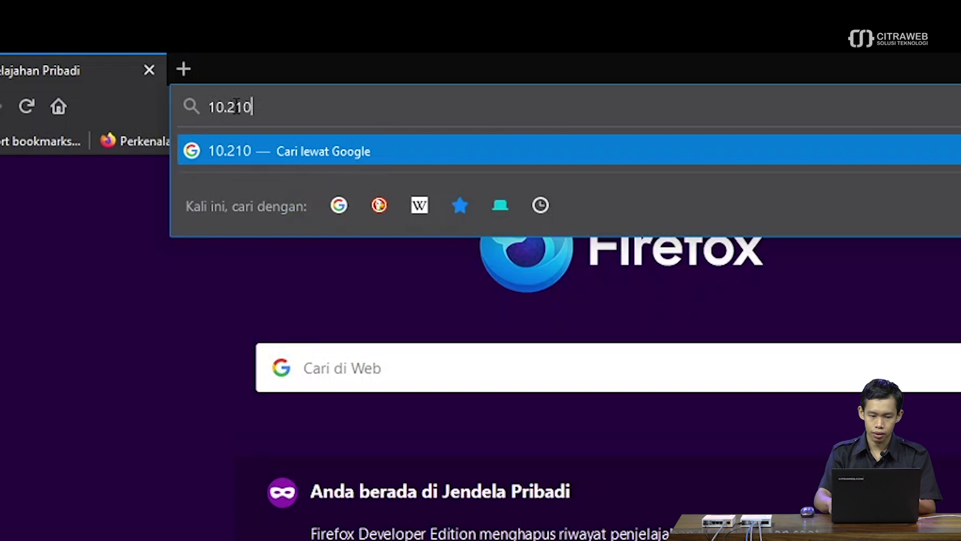
text(.0.0.1/use)
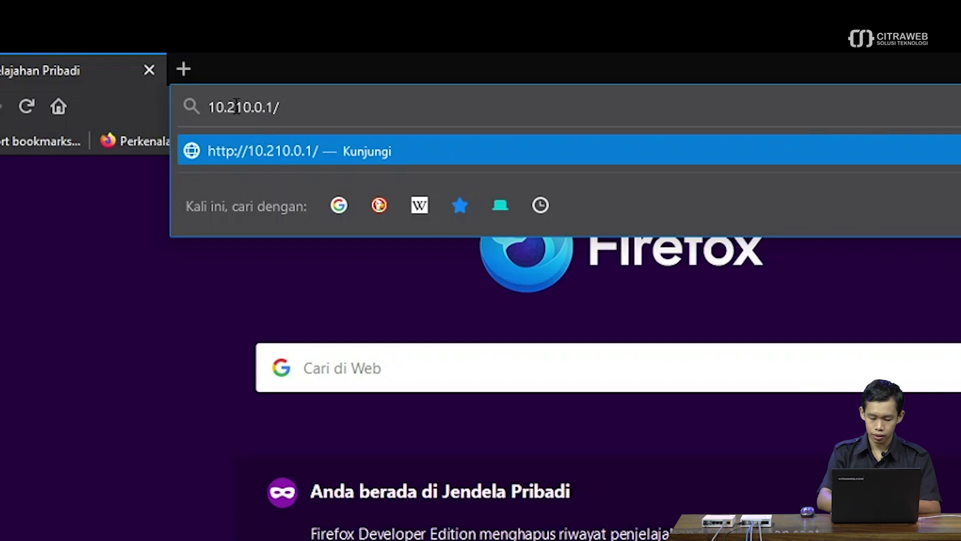
text(rman)
key(Return)
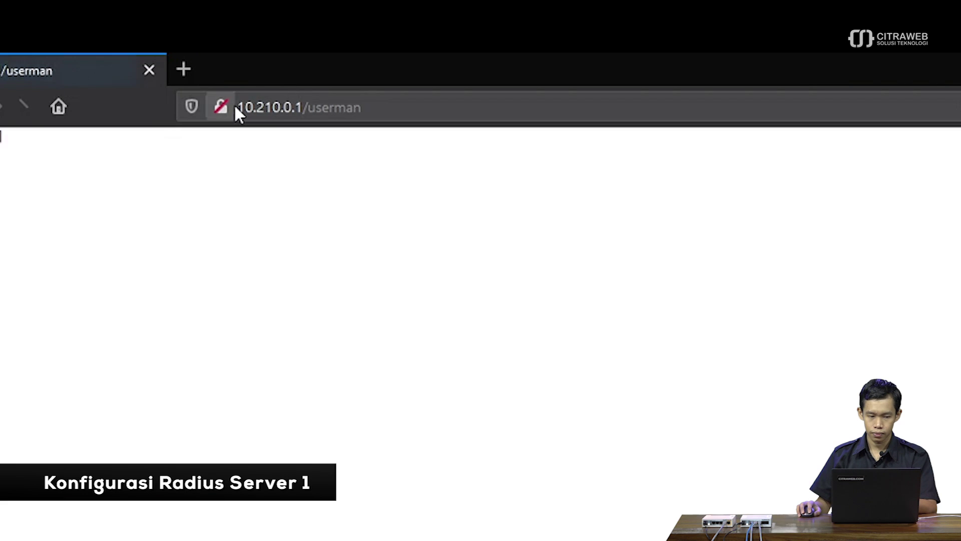
Log in to User Manager as admin and go to the Routers page's Add menu.
text(admin)
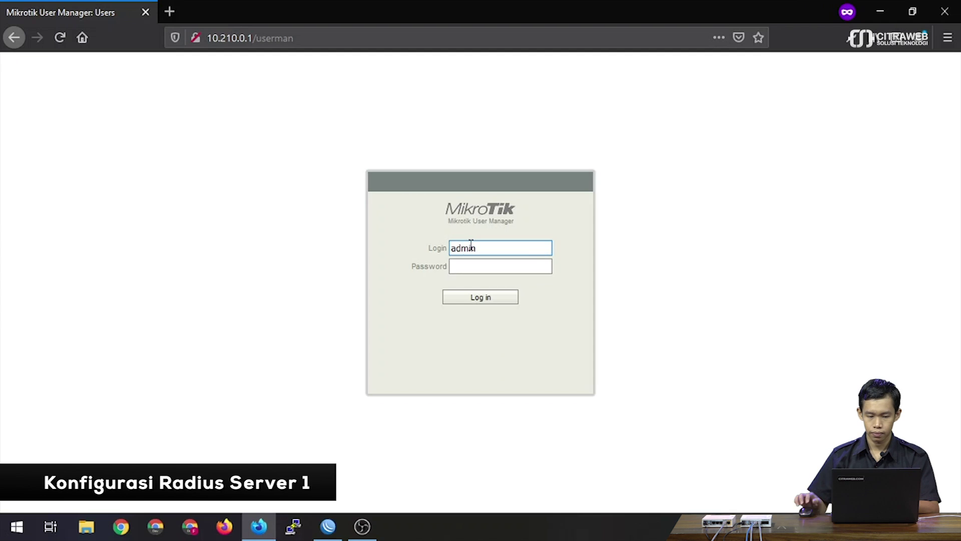
key(Return)
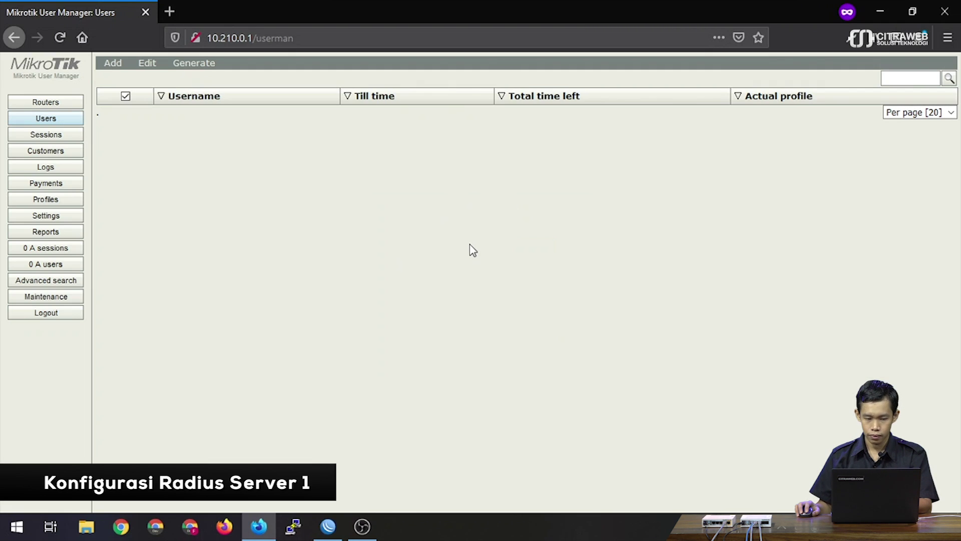
click(58, 105)
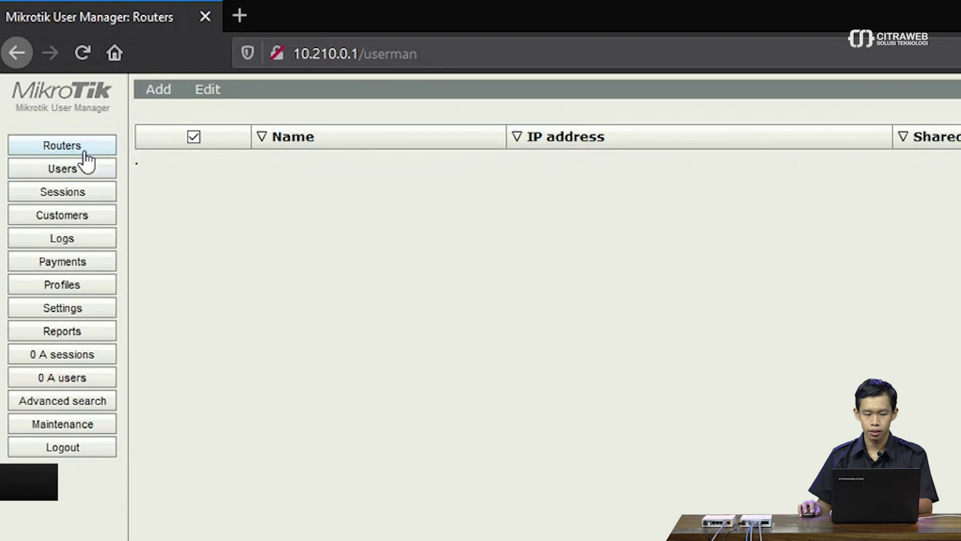
click(158, 94)
Add router 'router saya' at 10.210.0.1 with its shared secret.
click(165, 113)
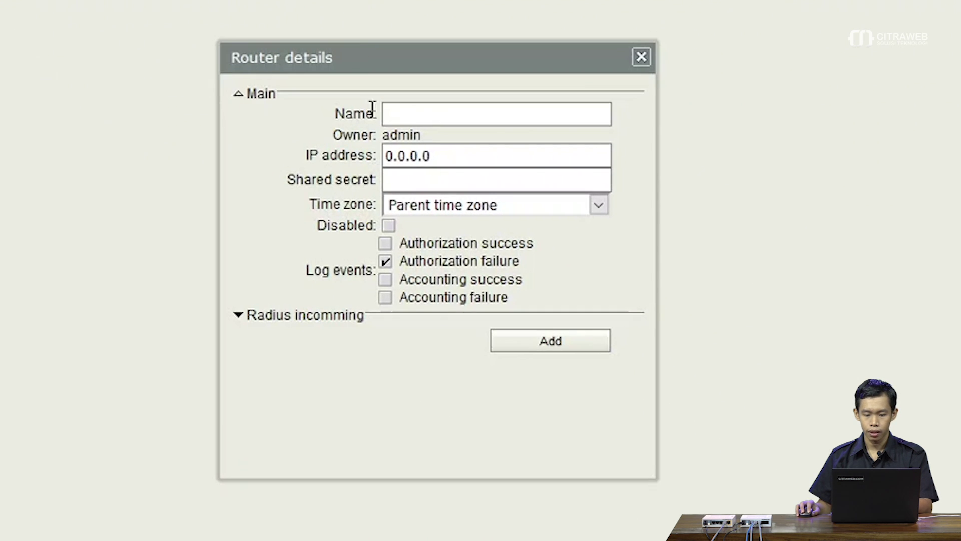
click(419, 116)
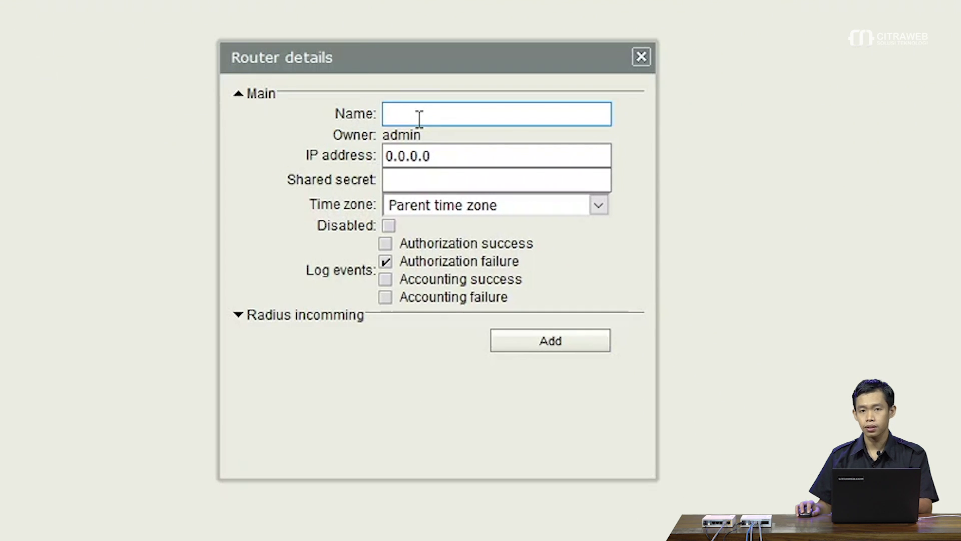
text(router saya)
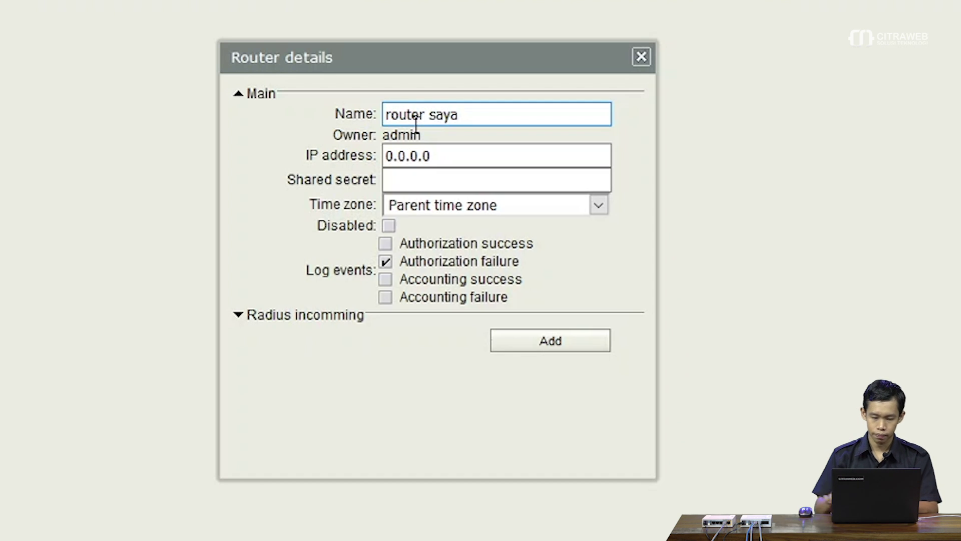
click(438, 155)
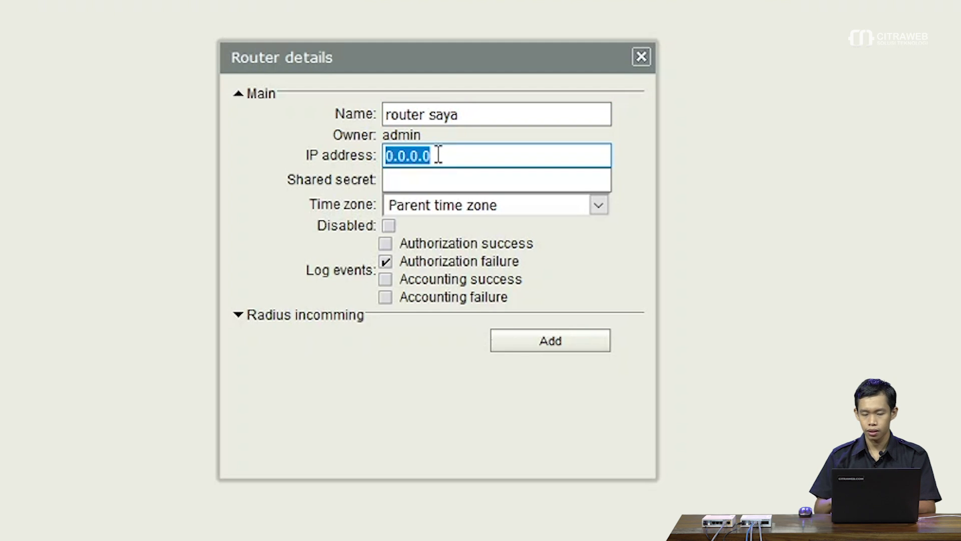
text(10.210.0.1)
key(Tab)
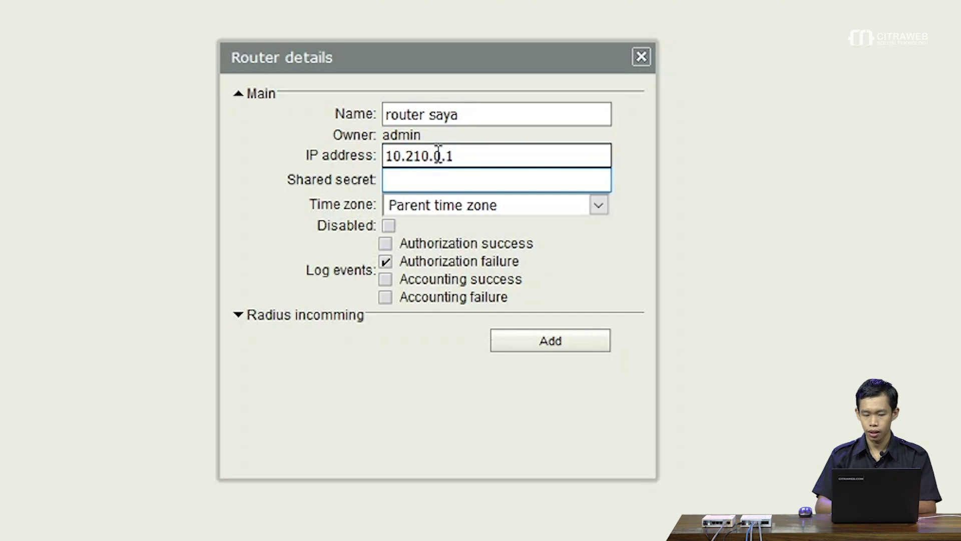
text(123)
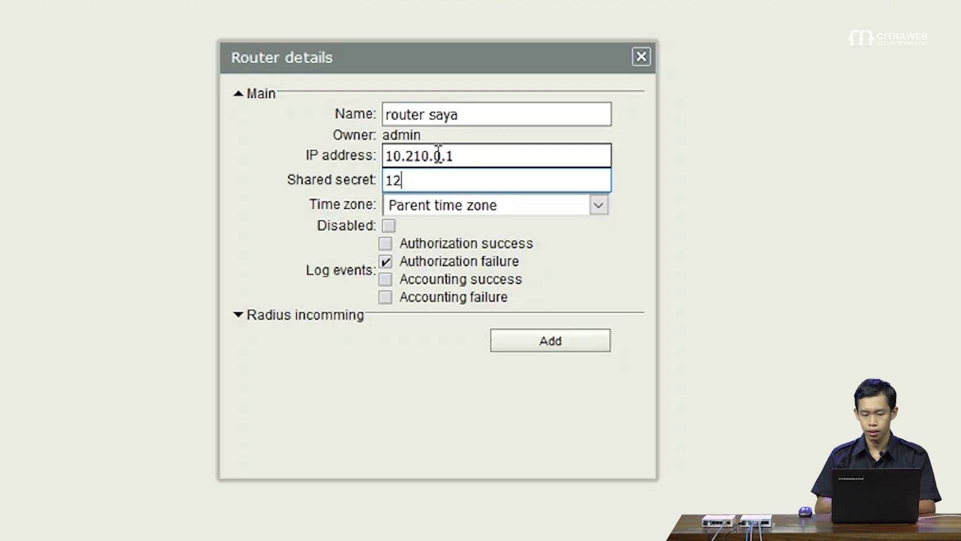
click(558, 345)
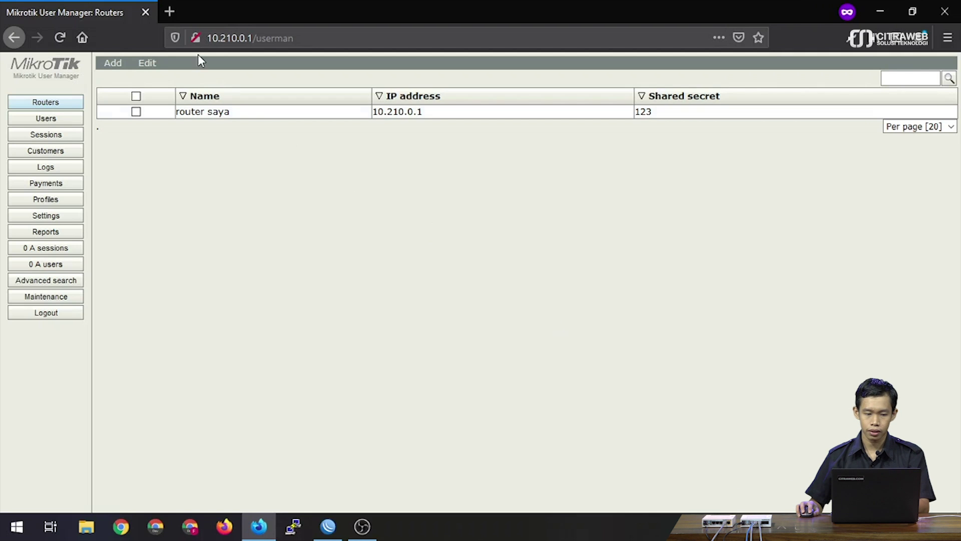
Enter 10.211.0.2/userman in a new private browser tab.
click(172, 7)
click(254, 38)
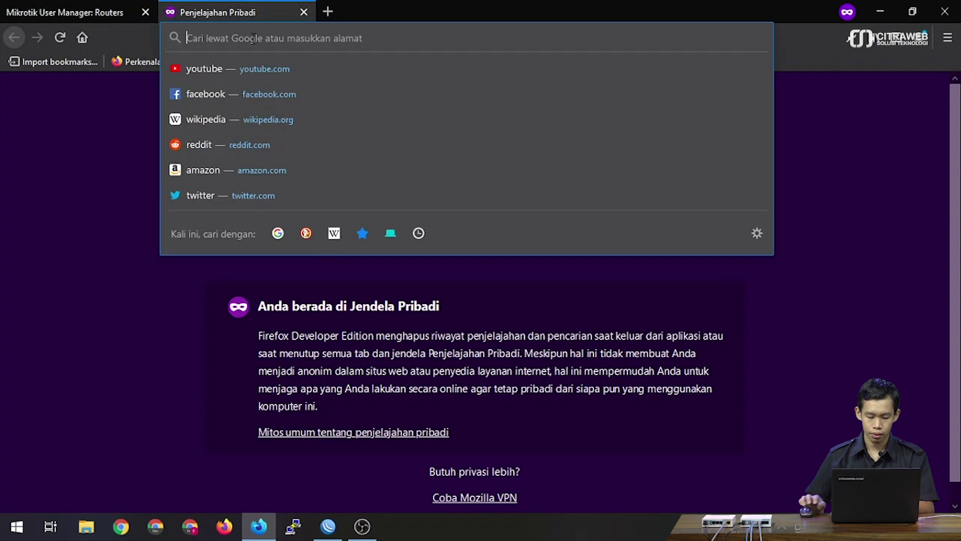
text(10.211.0.2)
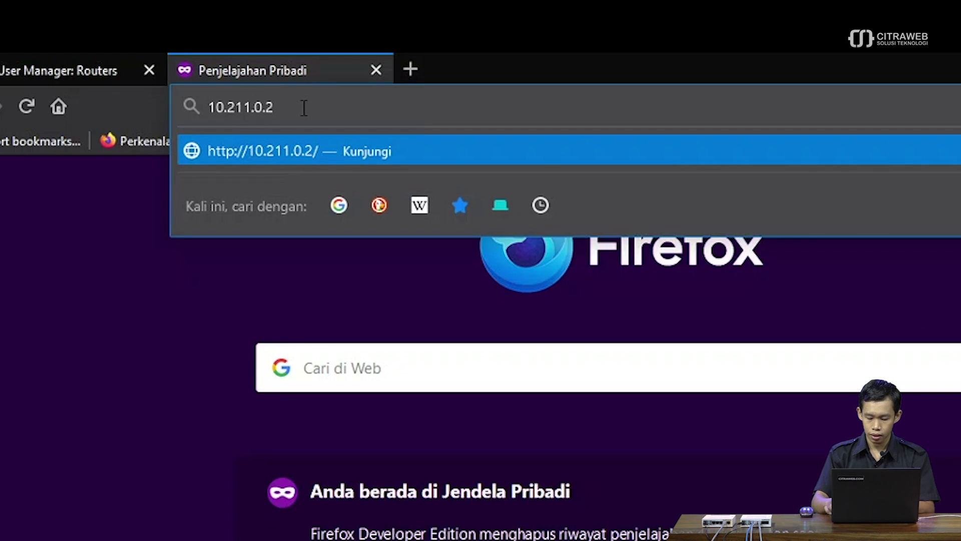
text(/userman)
Log in as admin to User Manager at 10.211.0.2 and open a new router form.
key(Return)
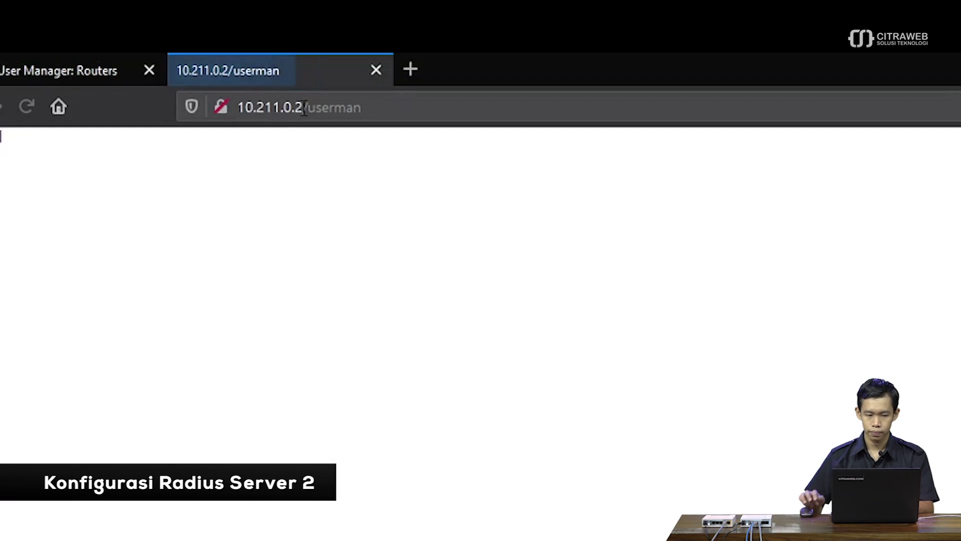
text(admin)
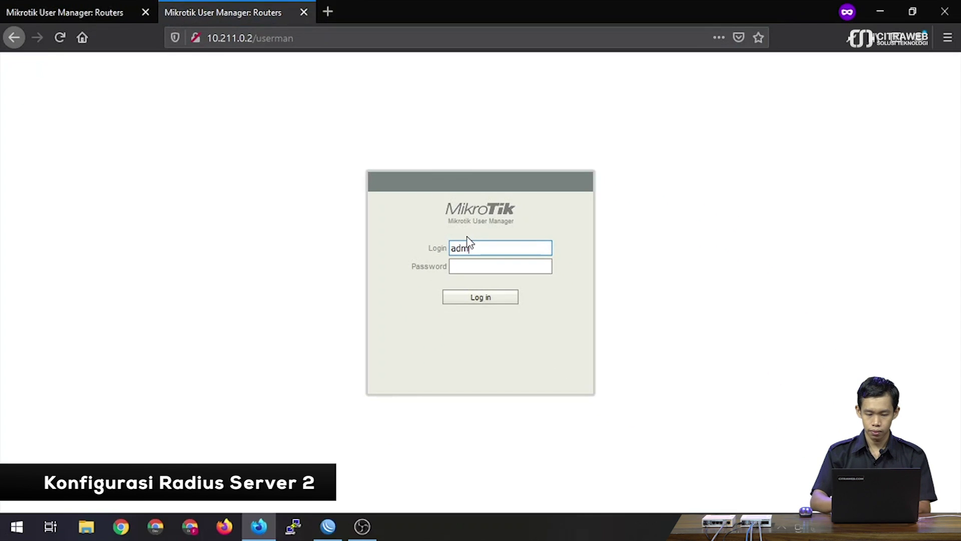
key(Return)
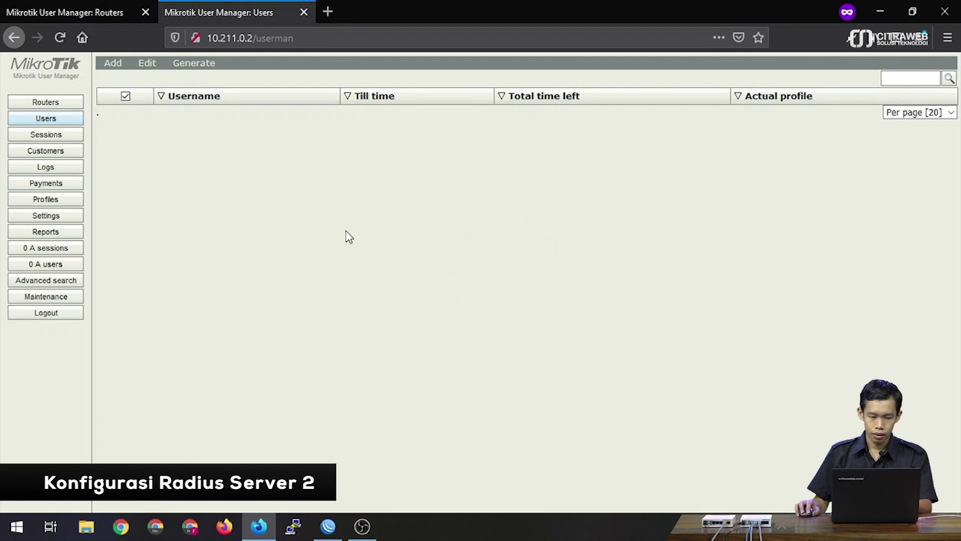
click(58, 105)
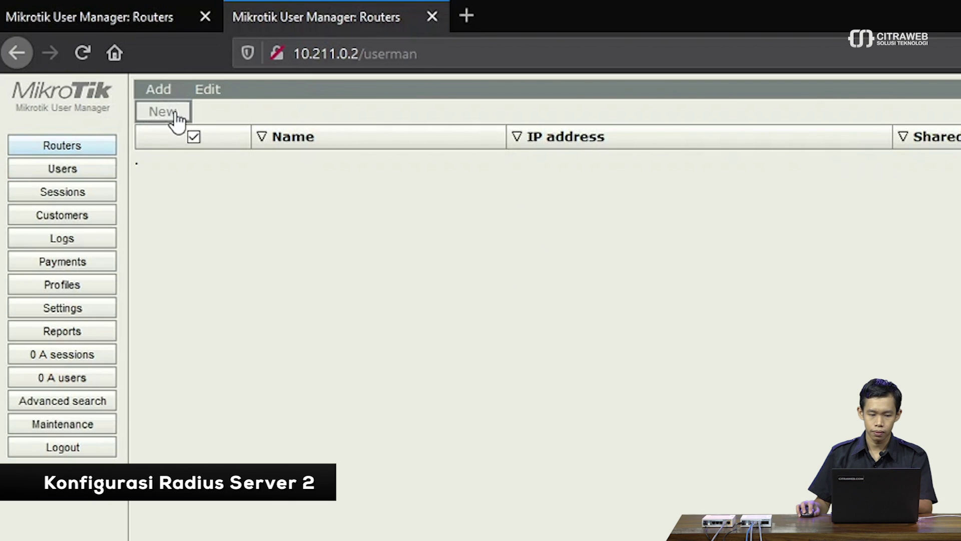
click(116, 78)
Register router 'router saya' at 10.211.0.1 with its shared secret, then return to WinBox.
click(712, 264)
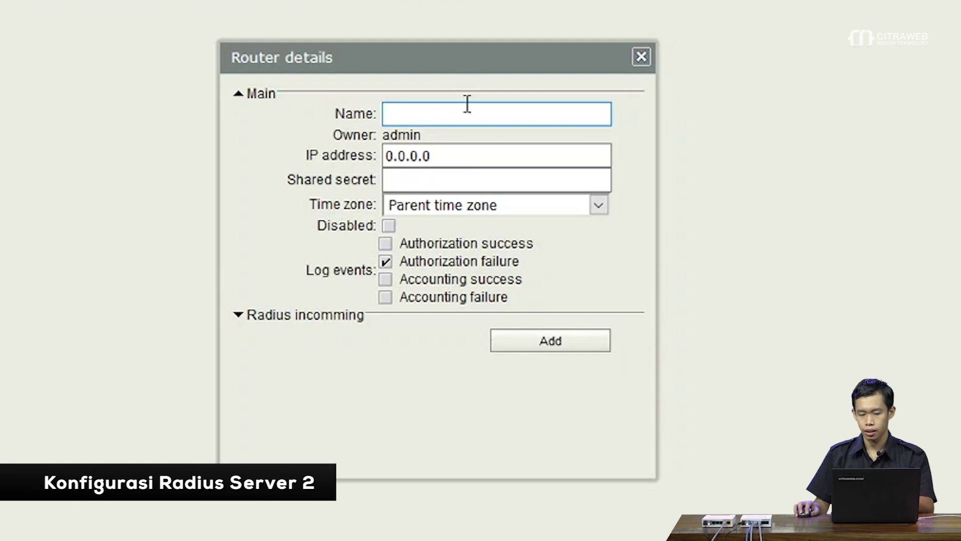
text(router saya)
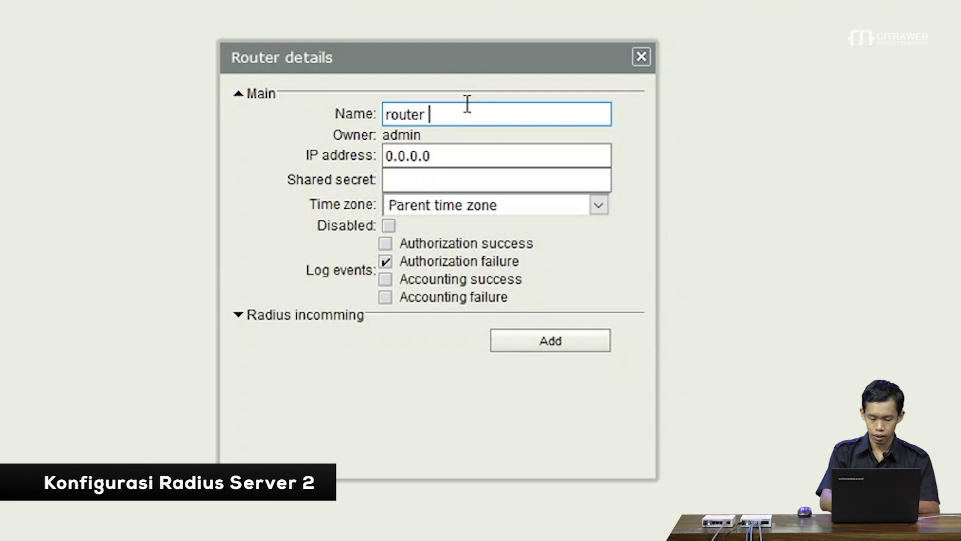
click(455, 155)
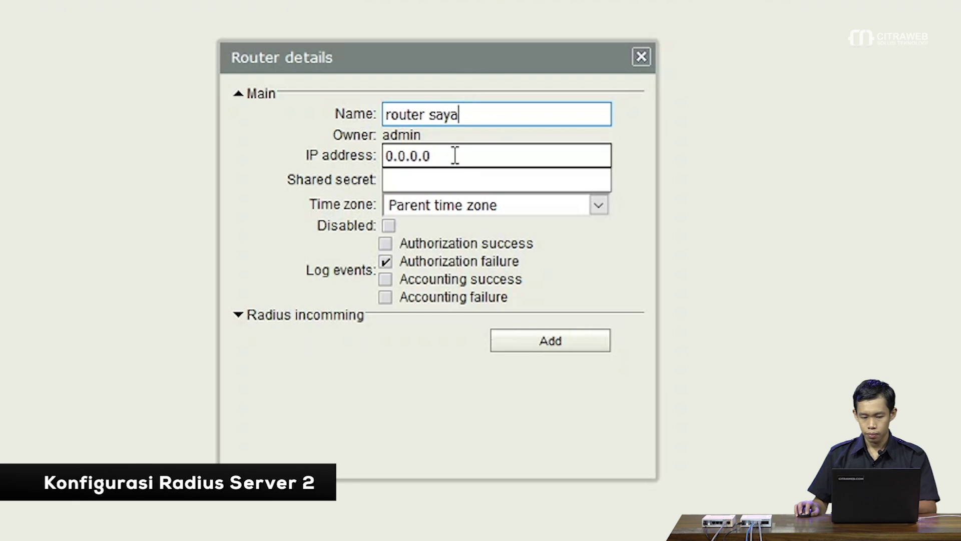
triple_click(457, 156)
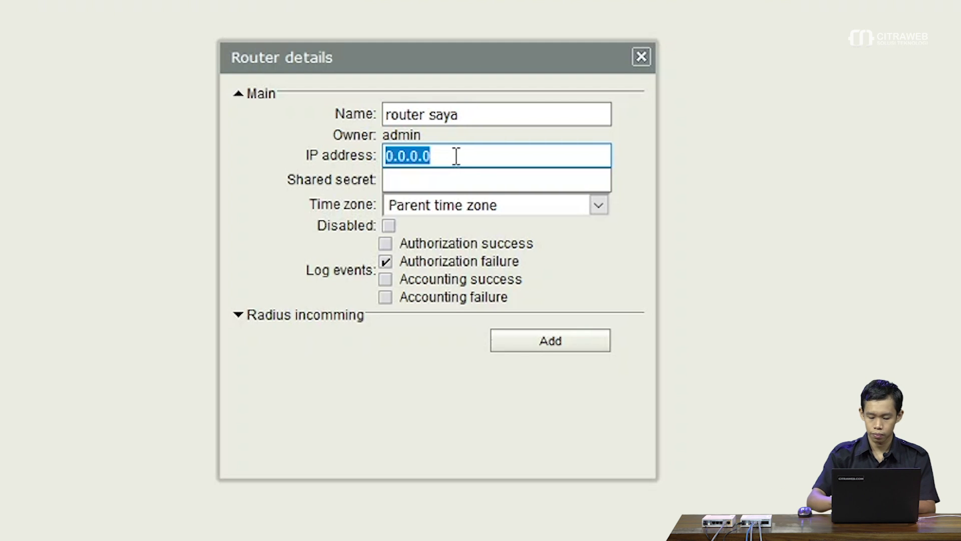
text(10.211.0.1)
key(Tab)
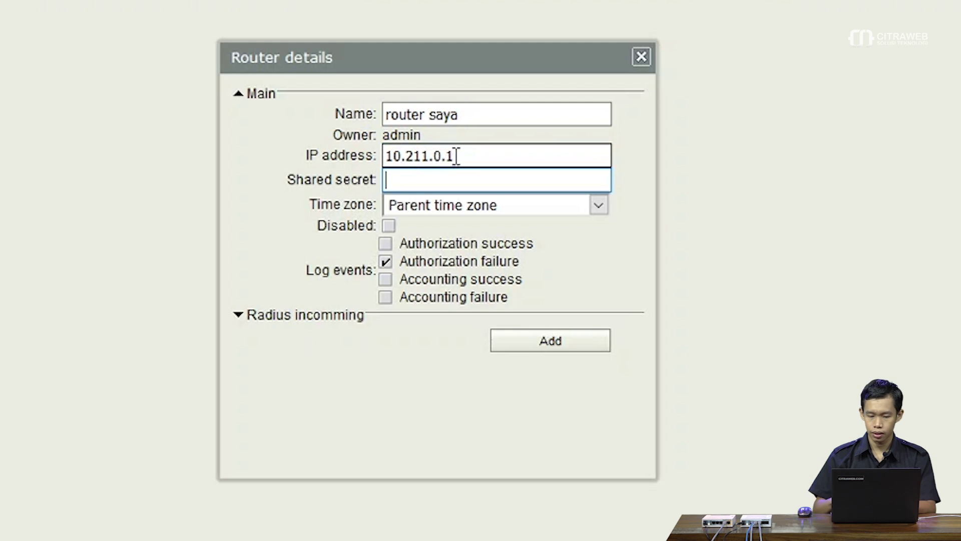
text(123)
click(596, 344)
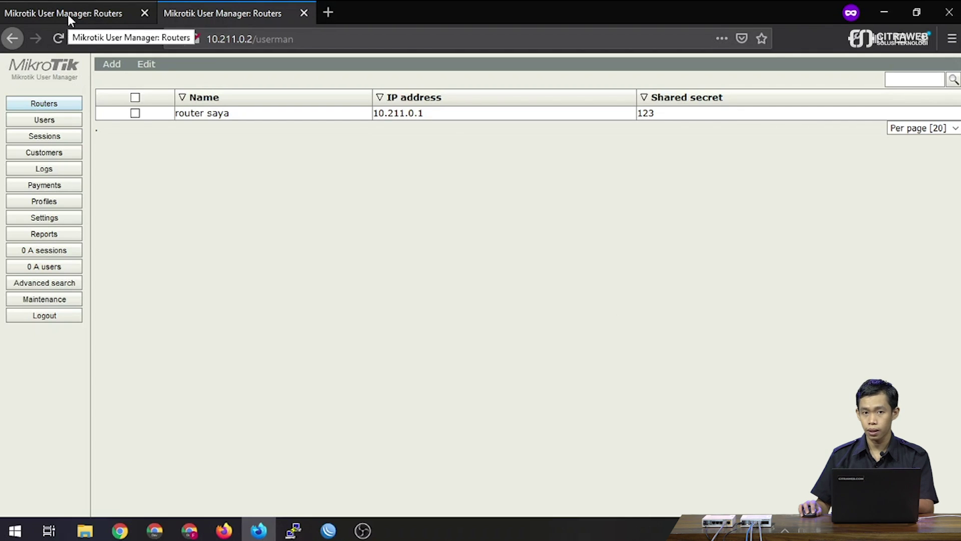
click(68, 14)
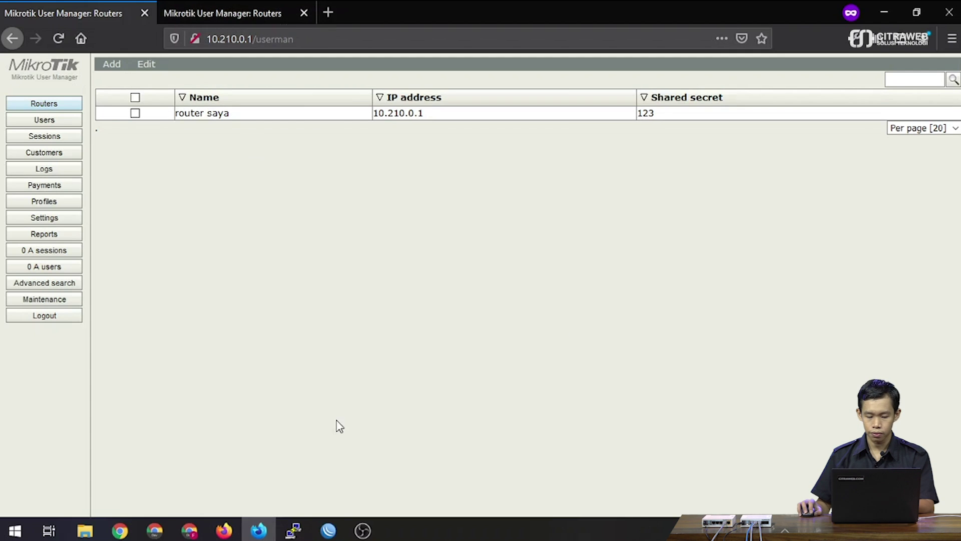
click(330, 530)
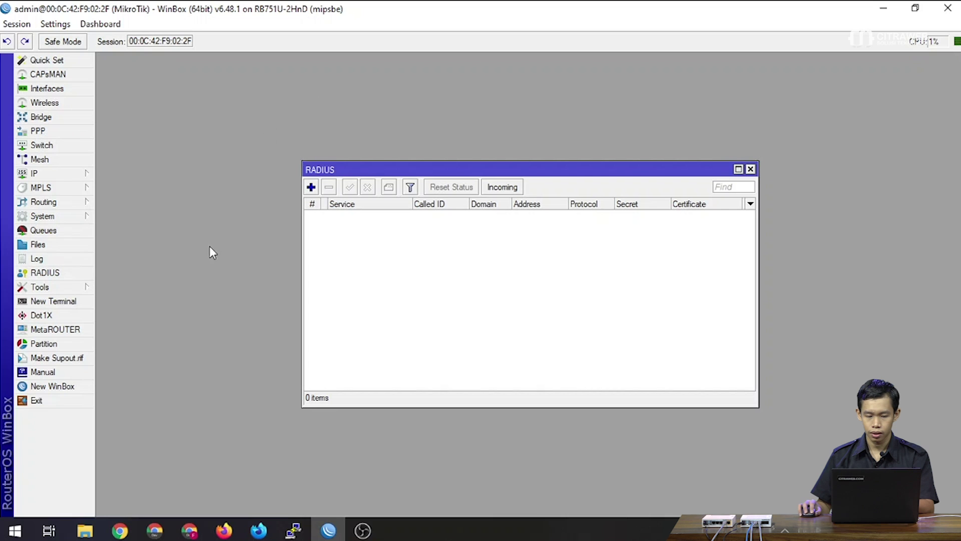
Add a hotspot RADIUS entry for domain server1 at 10.210.0.1 with its shared secret.
click(314, 189)
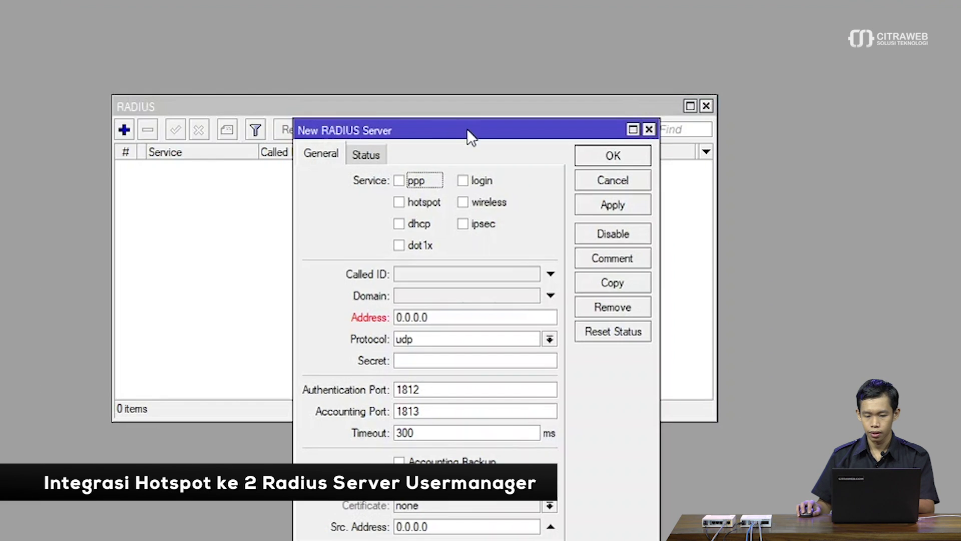
drag(564, 187, 564, 119)
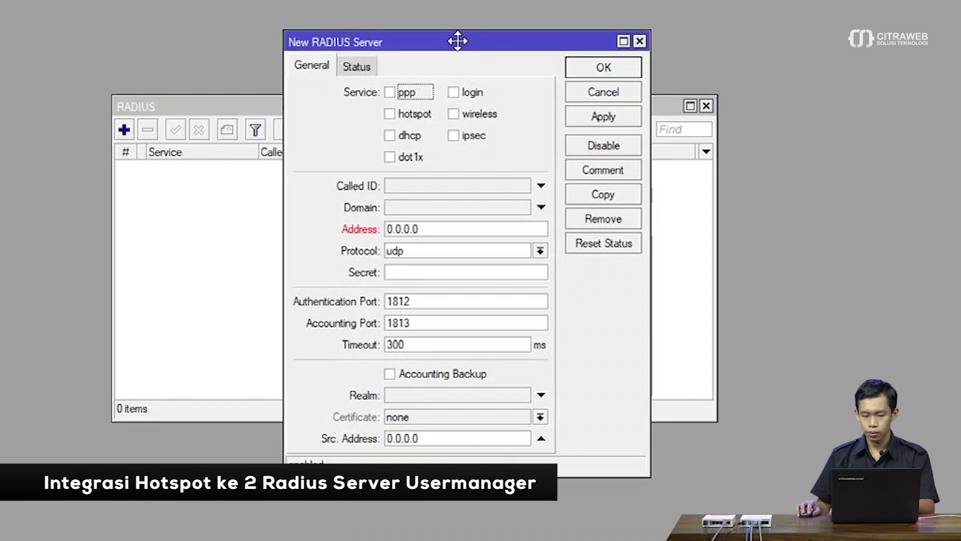
click(401, 113)
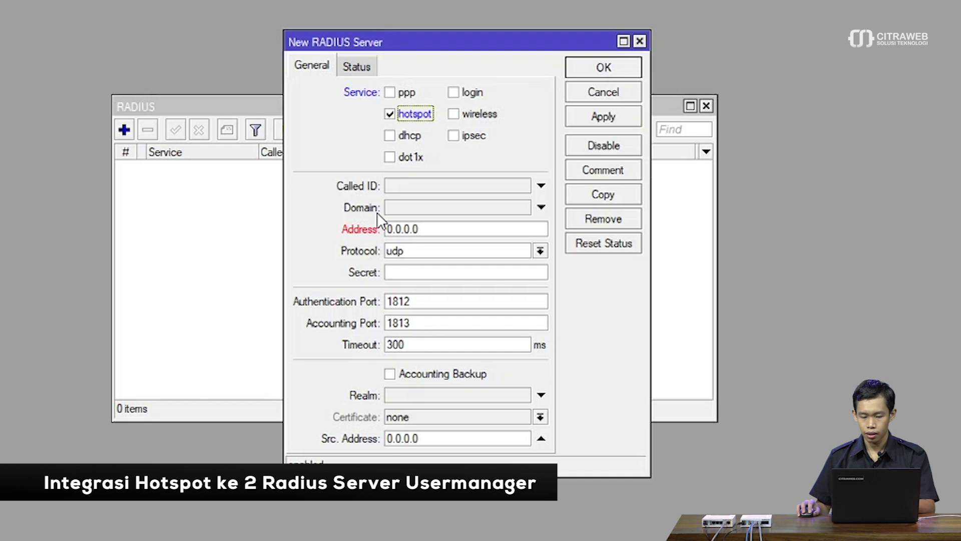
click(447, 208)
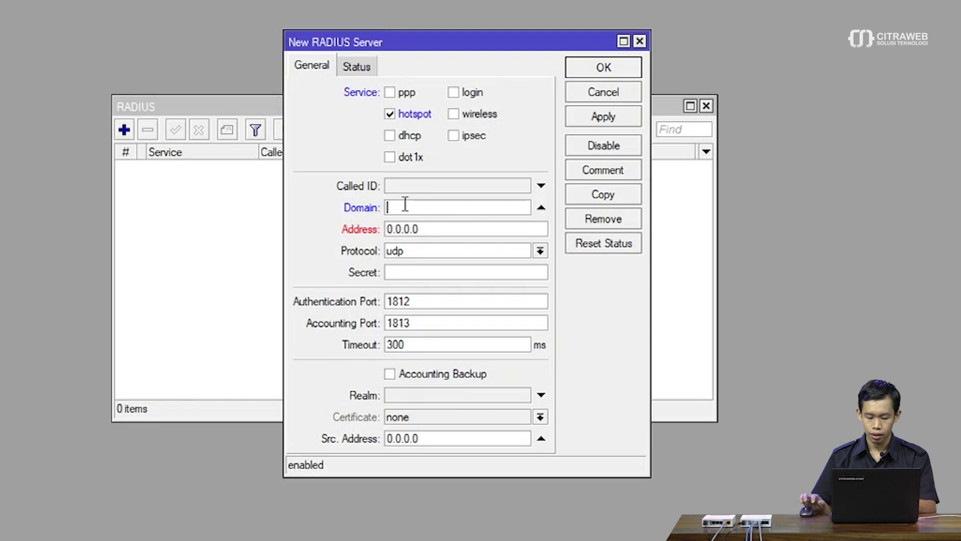
text(erver1)
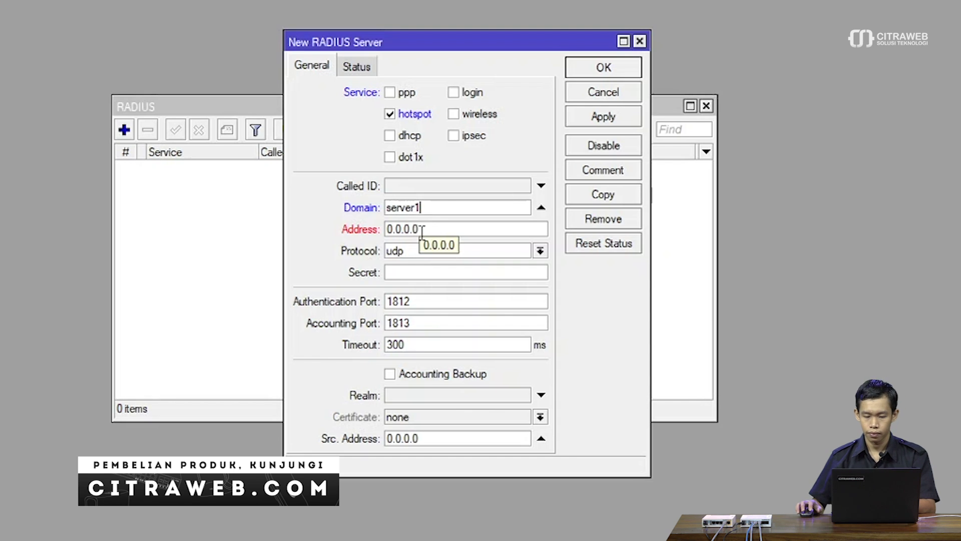
click(422, 230)
text(10.210.0.1)
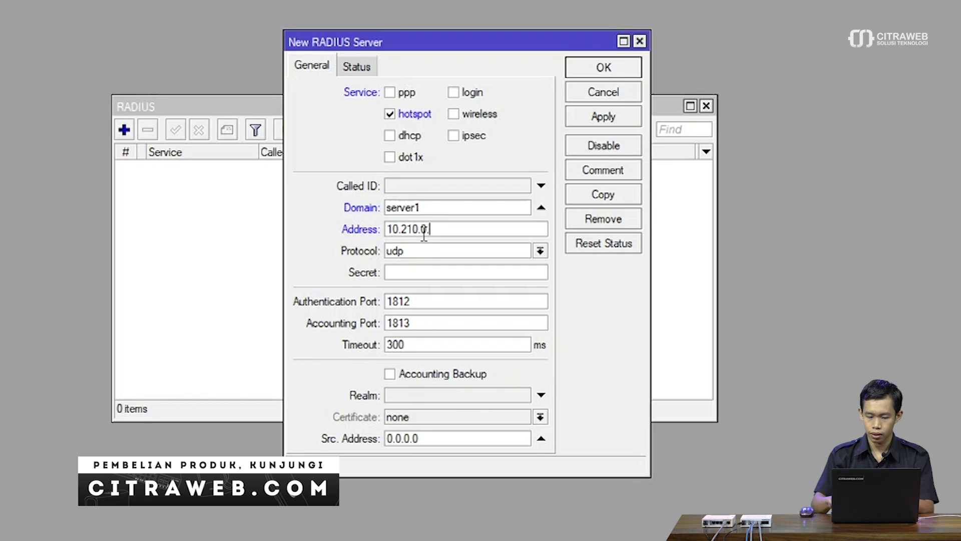
click(430, 277)
text(123)
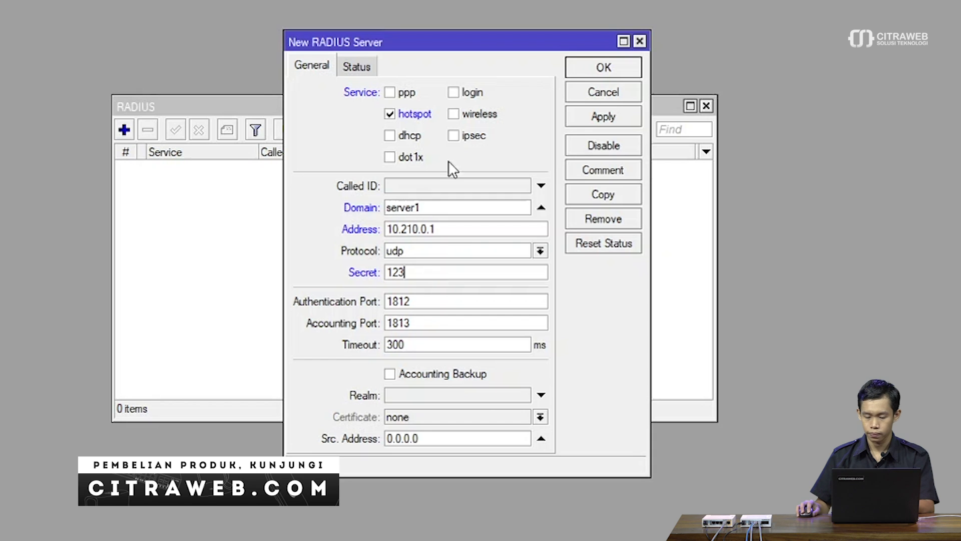
click(584, 66)
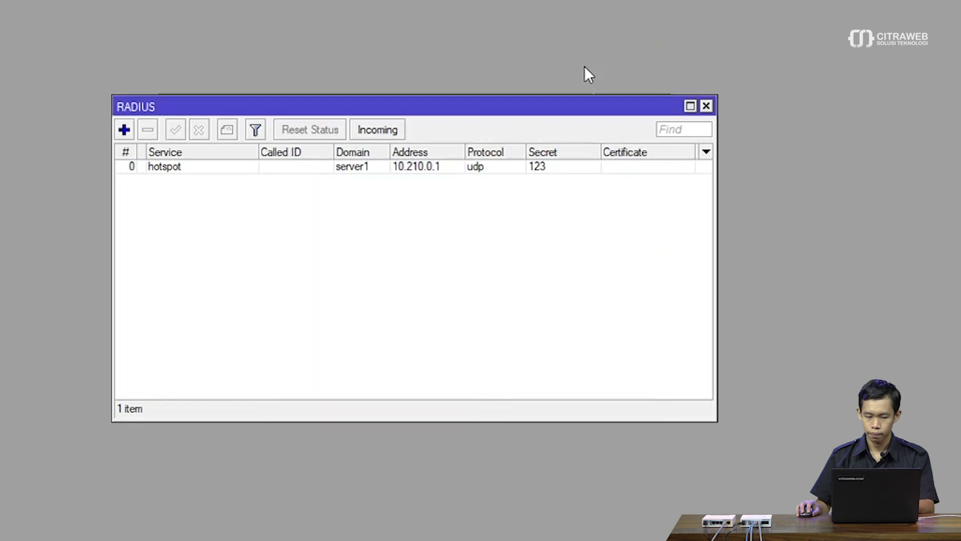
Start a second hotspot RADIUS entry with domain manis and address 10.211.0.2.
click(125, 130)
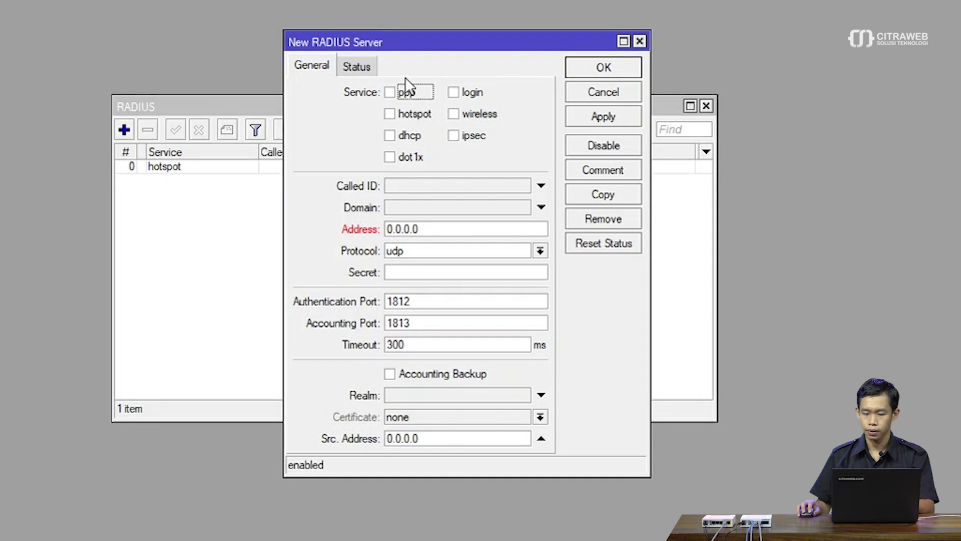
click(391, 114)
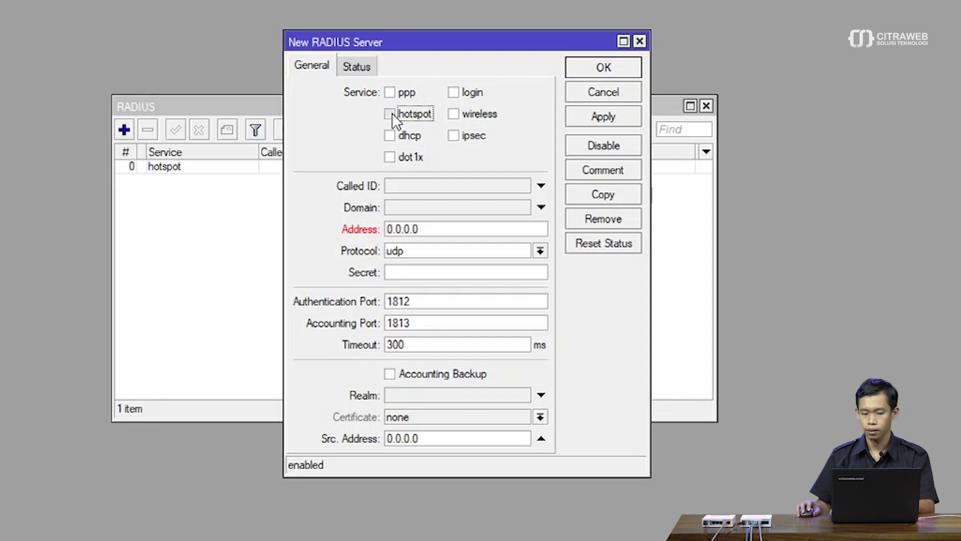
click(397, 209)
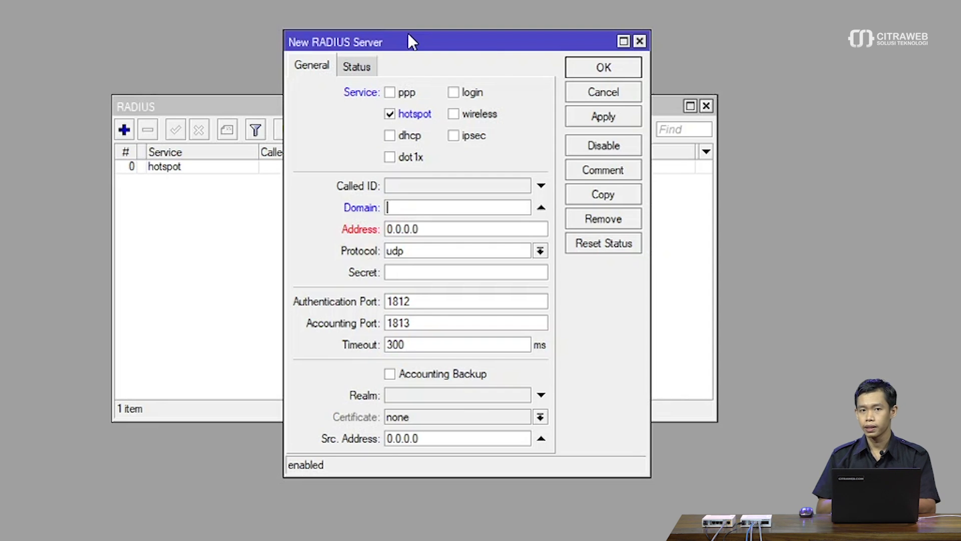
drag(410, 36, 505, 197)
drag(478, 147, 473, 140)
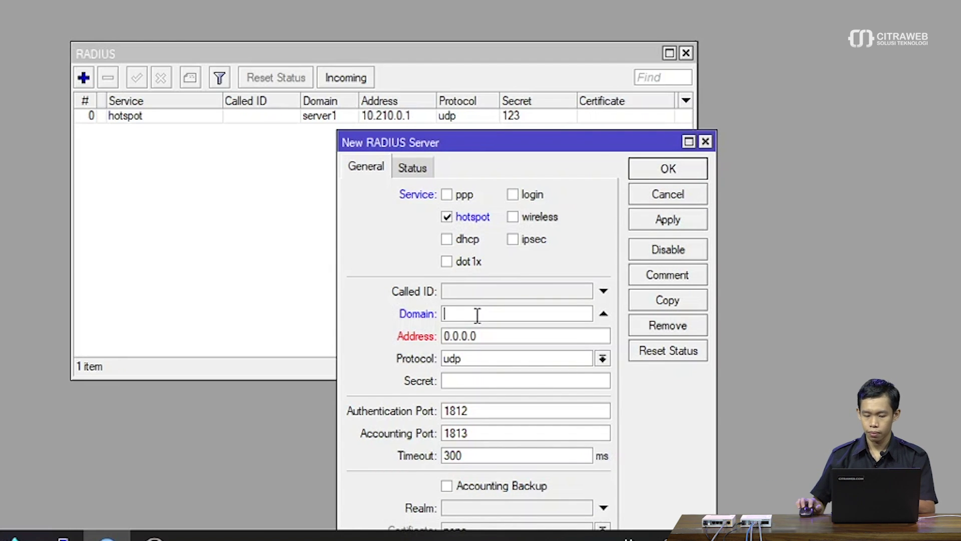
text(manis)
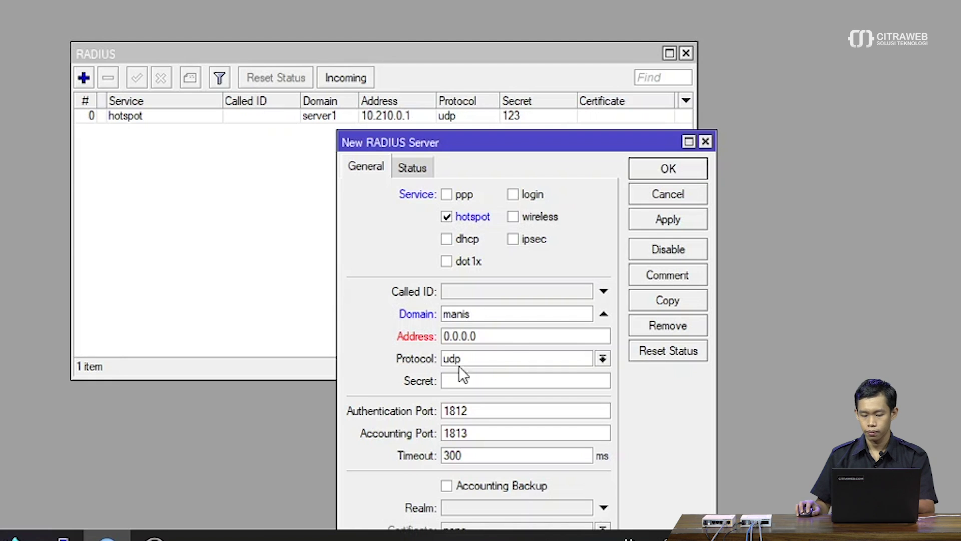
click(510, 342)
text(10.211.0.2)
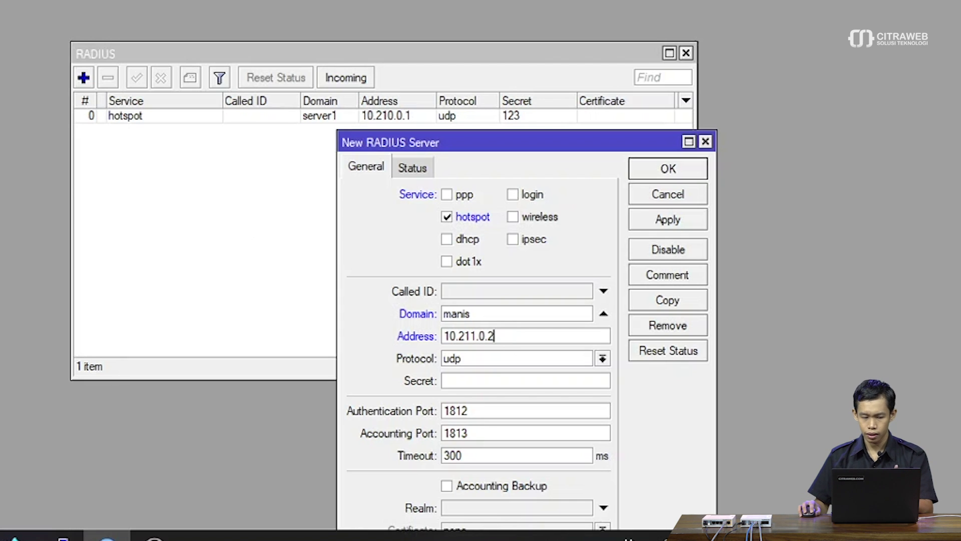
Confirm 10.211.0.2 in IP Neighbors, enter the shared secret and save the manis entry.
click(55, 206)
click(160, 203)
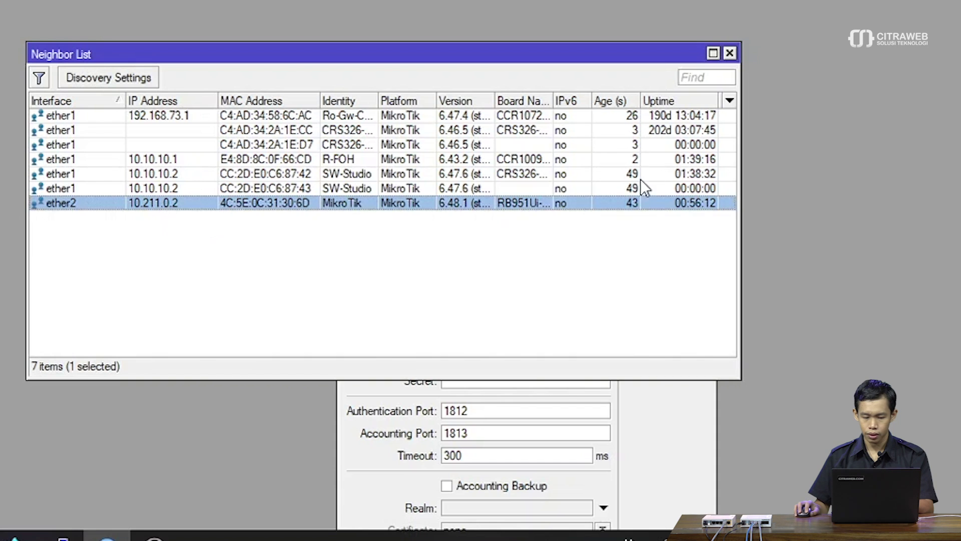
click(729, 55)
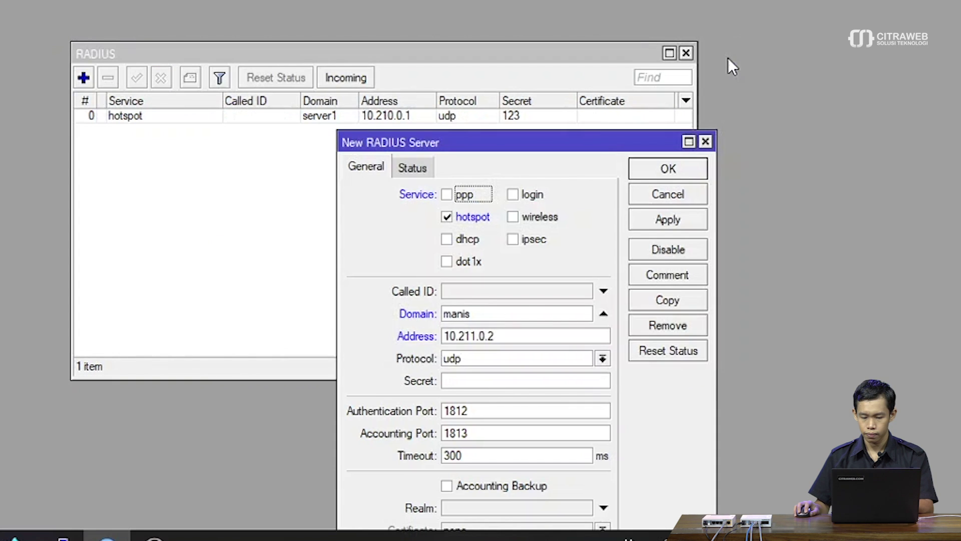
click(515, 379)
text(123)
click(683, 164)
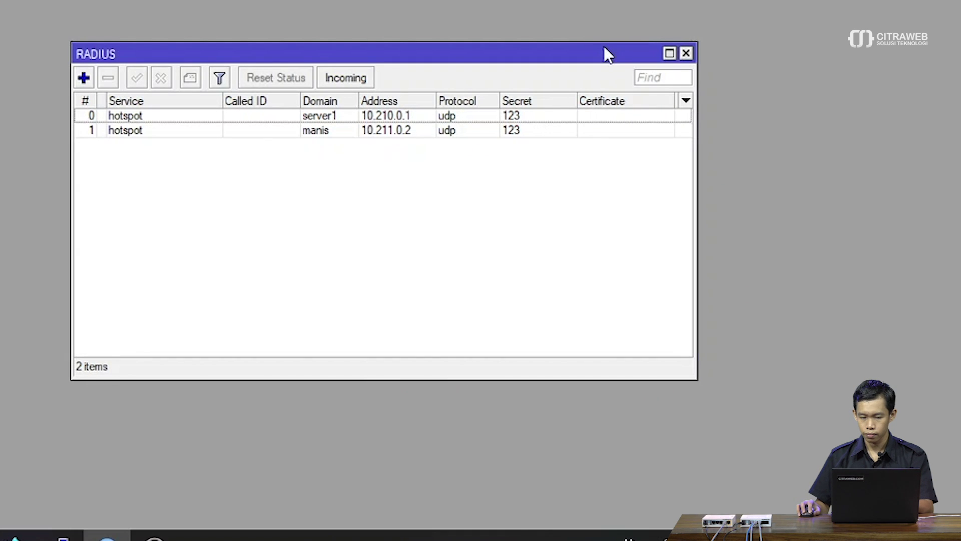
drag(596, 52, 576, 39)
Close the RADIUS list and create a profile named tes in User Manager.
click(665, 40)
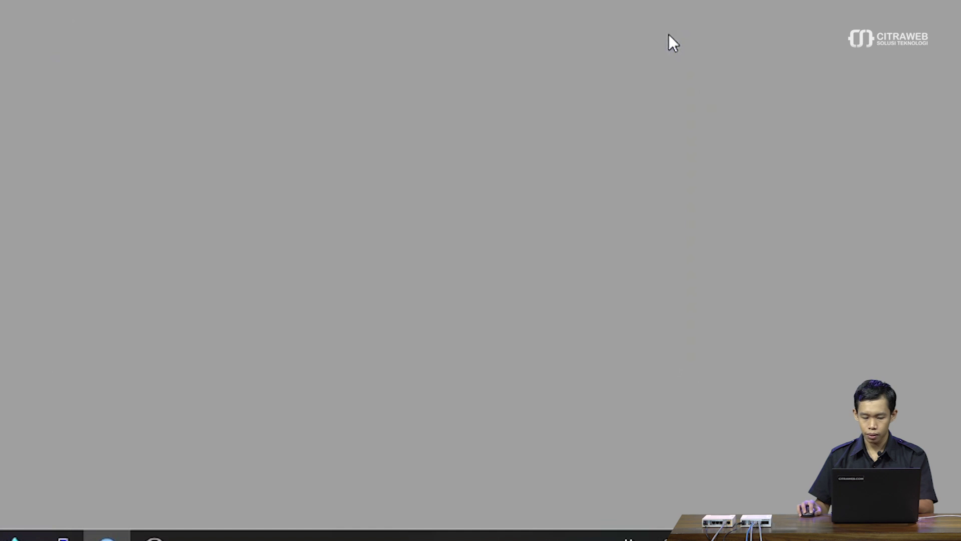
click(107, 539)
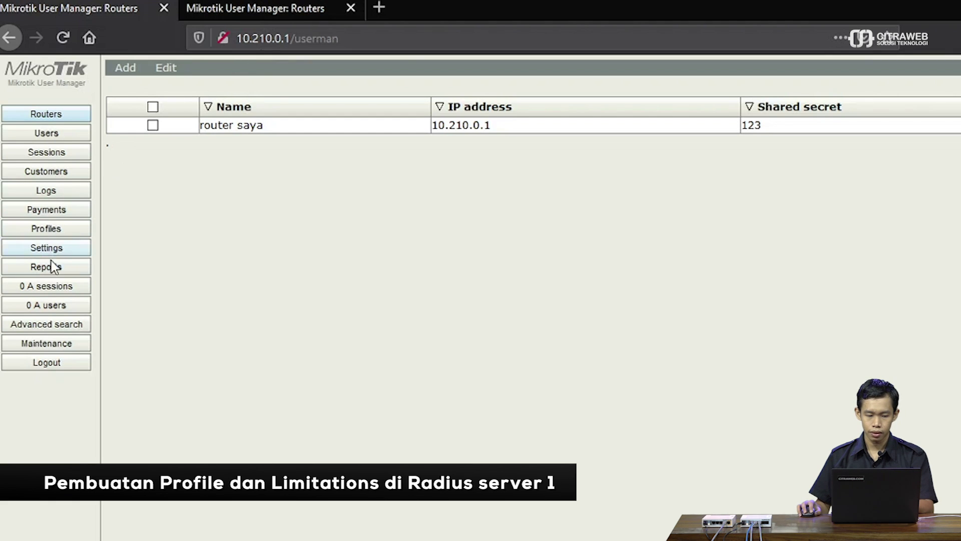
click(61, 229)
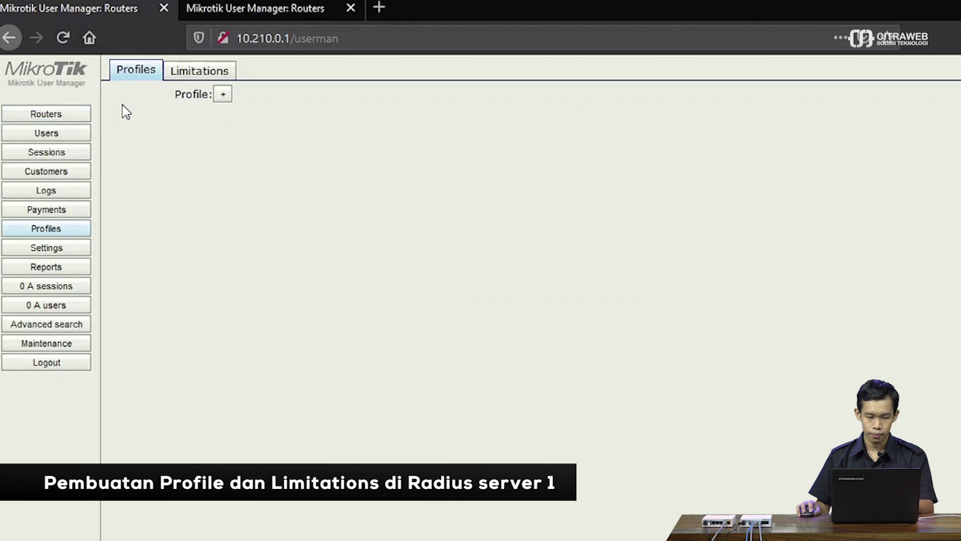
click(223, 94)
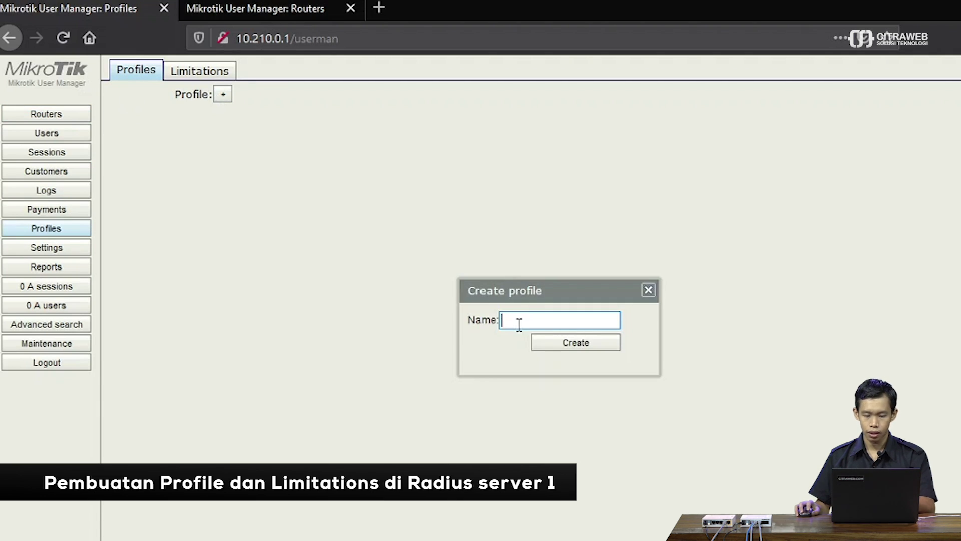
text(tes)
click(563, 345)
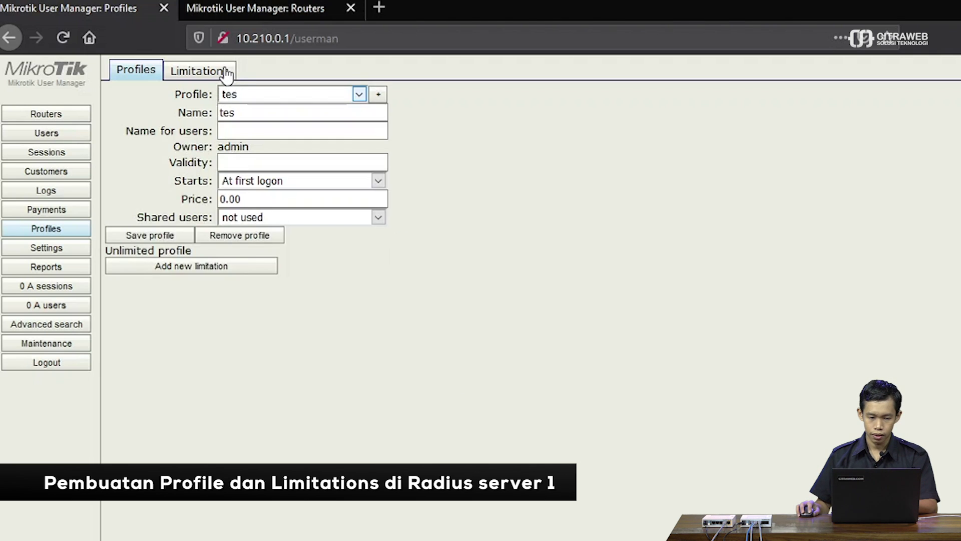
Create a new limitation named tes.
click(211, 71)
click(131, 100)
click(136, 110)
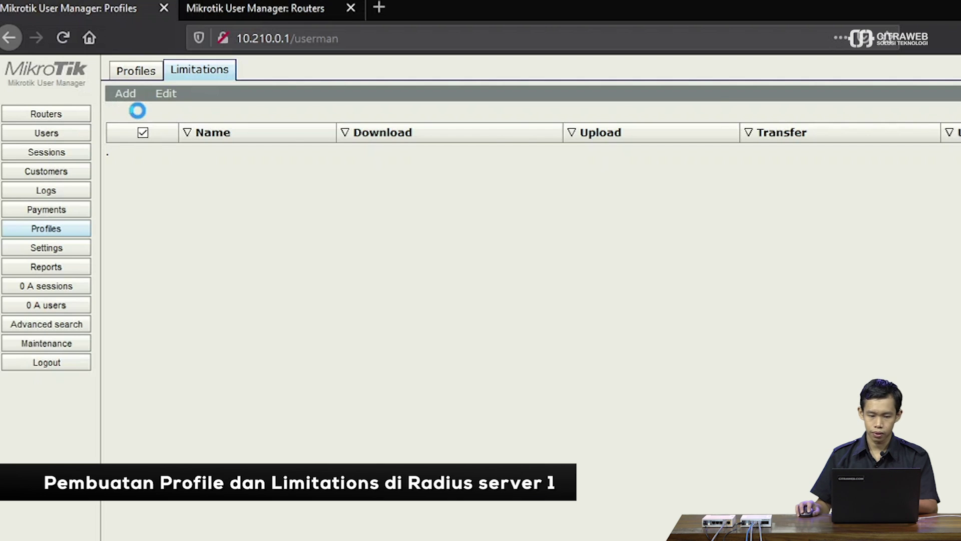
click(524, 135)
text(tes)
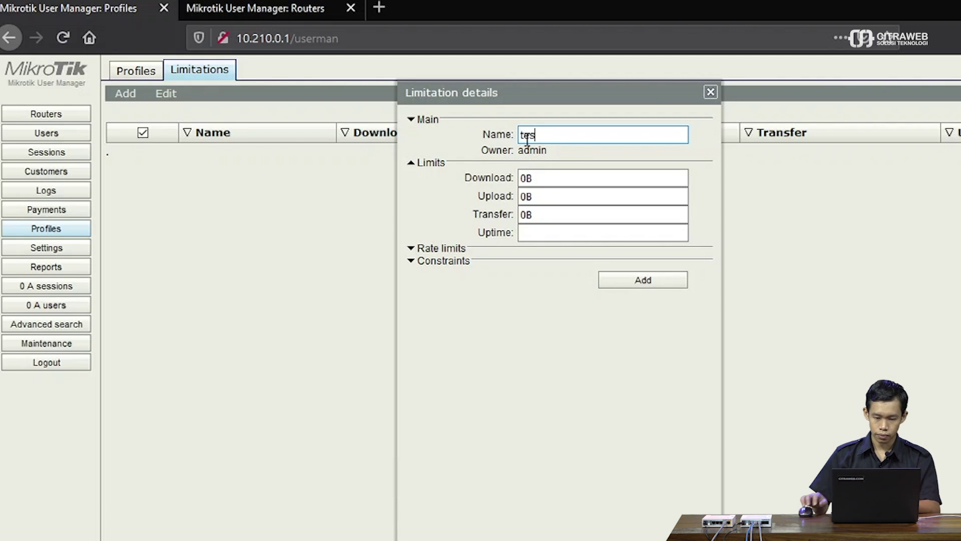
click(644, 281)
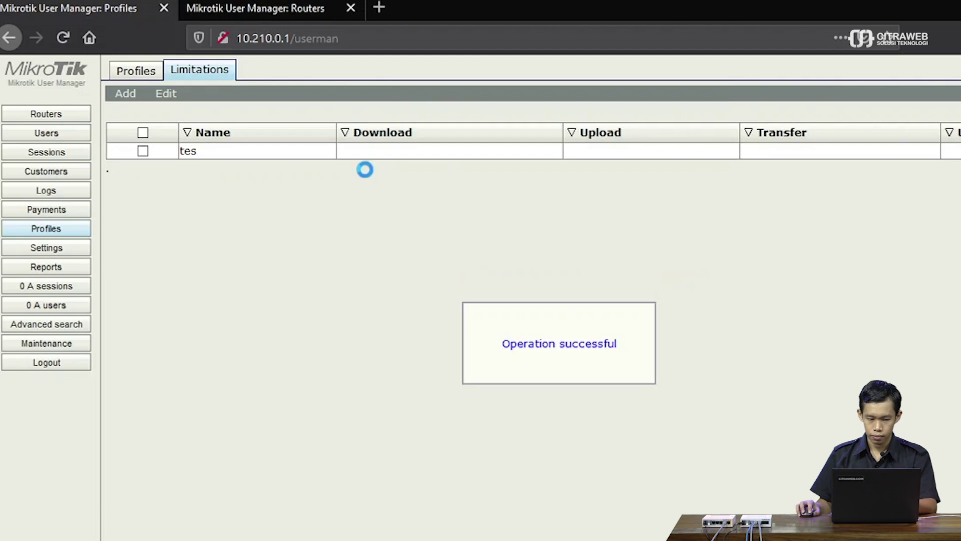
Attach the tes limitation to profile tes and save the profile.
click(136, 70)
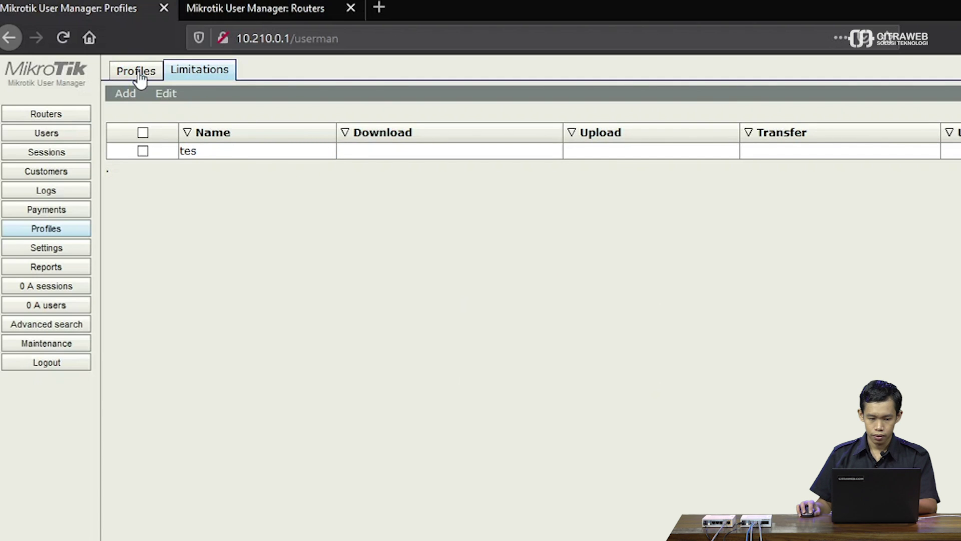
click(180, 268)
click(523, 297)
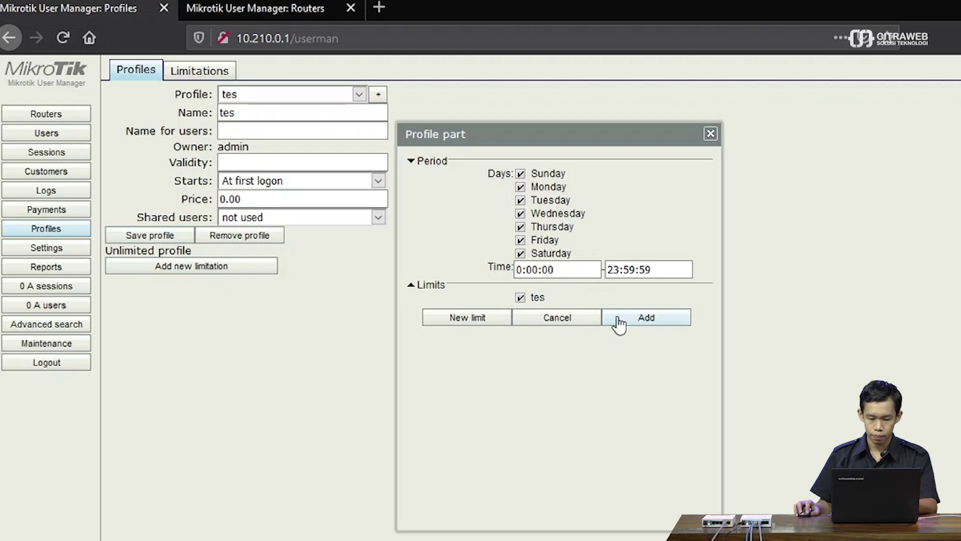
click(630, 320)
click(146, 228)
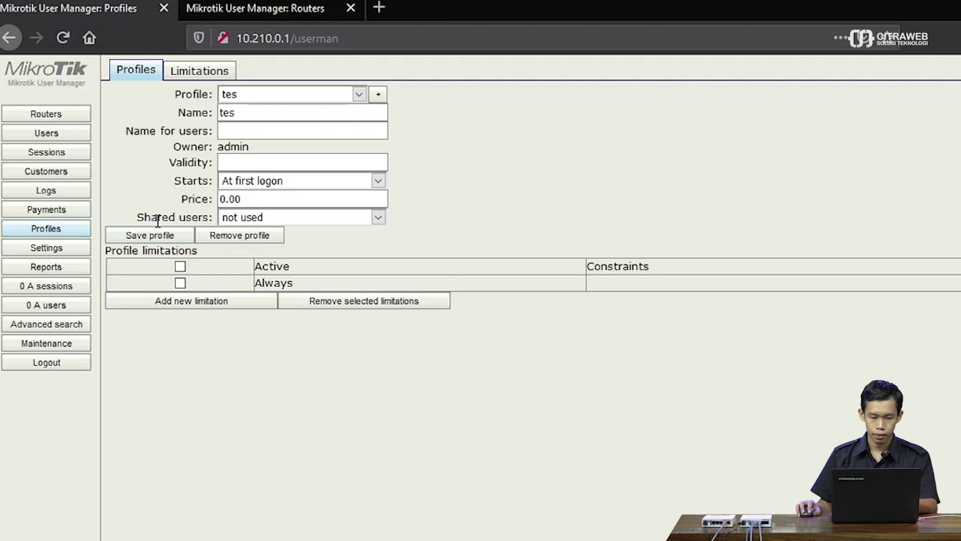
Add a single user with a username, password and the tes profile on the 10.210.0.1 server.
click(74, 140)
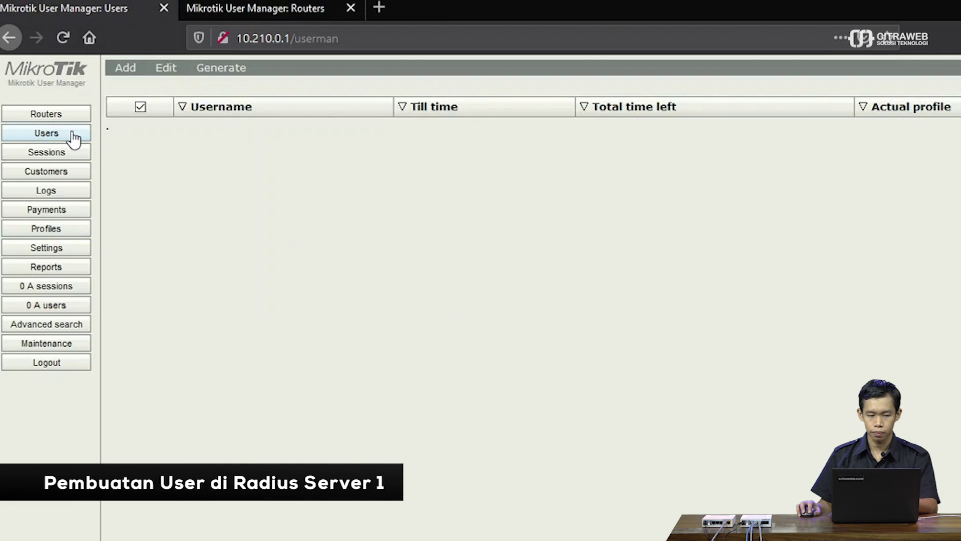
click(125, 67)
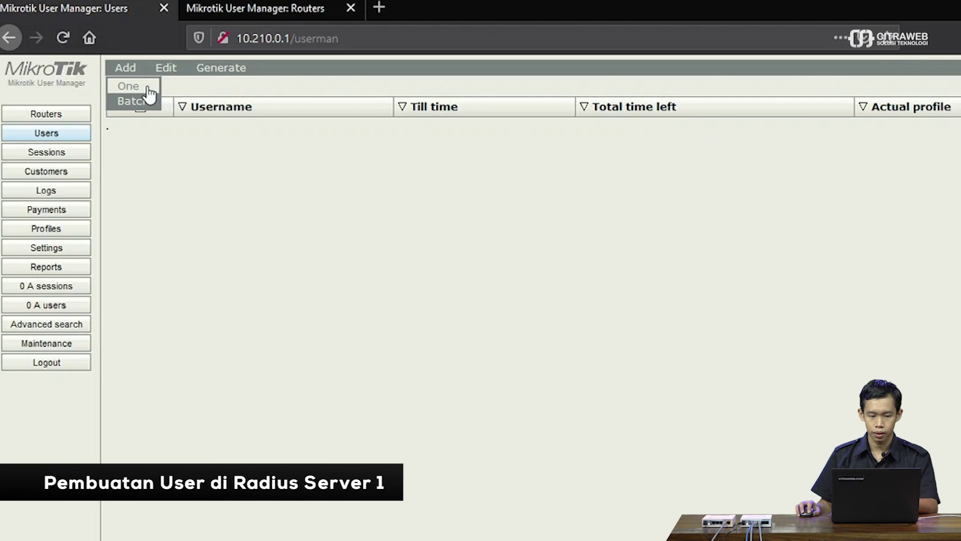
click(149, 87)
click(545, 176)
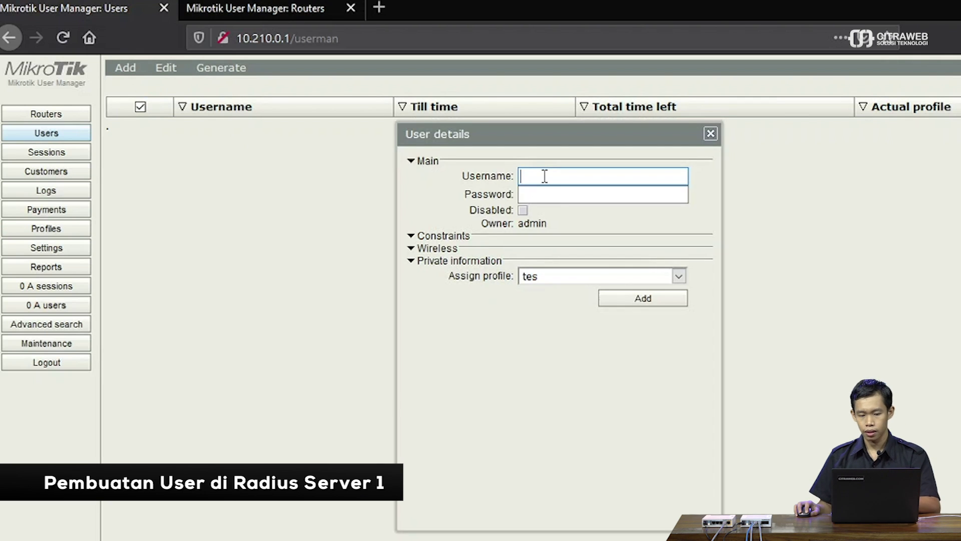
text(rahma)
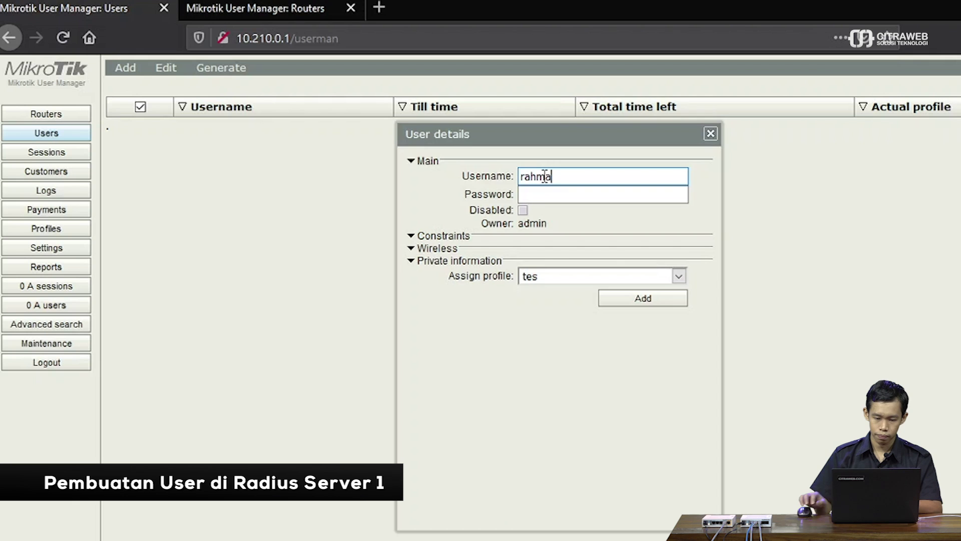
click(553, 199)
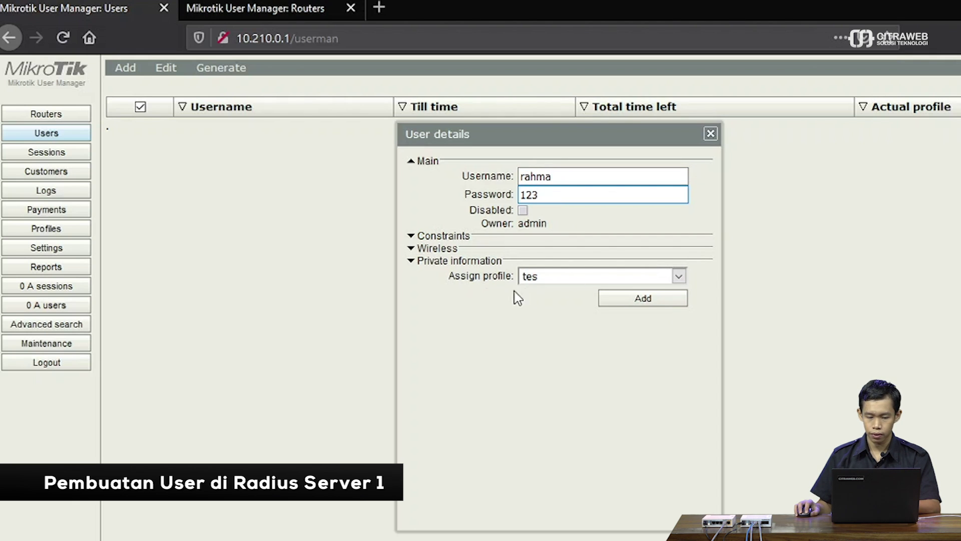
click(612, 300)
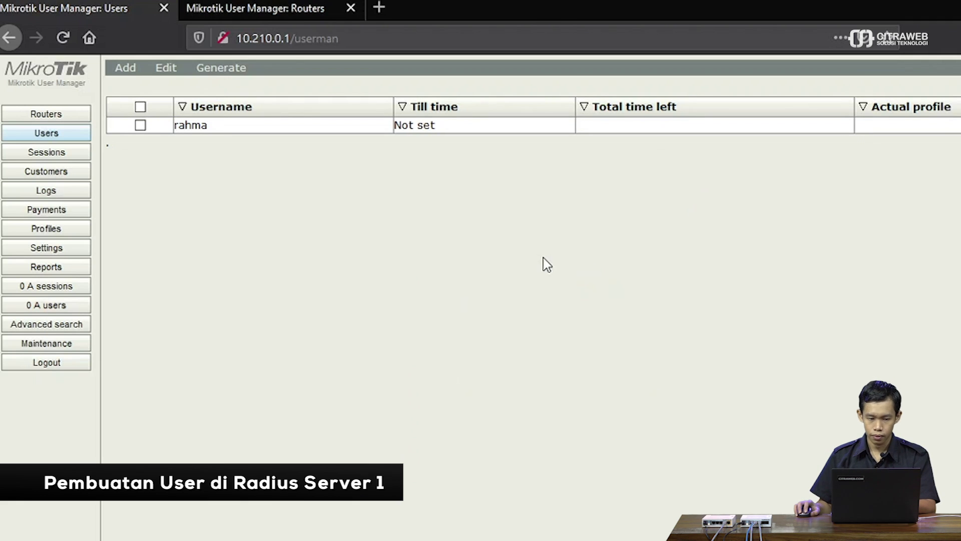
click(234, 7)
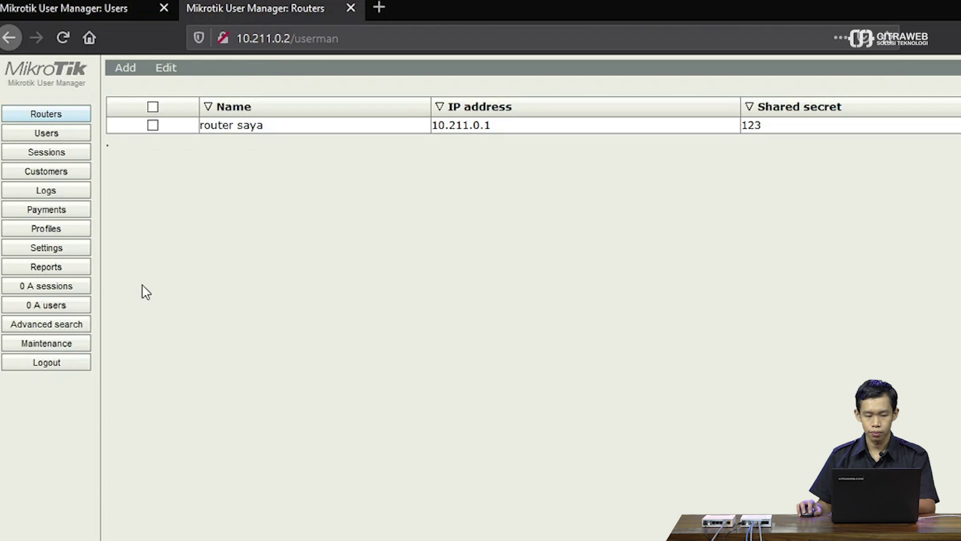
Create profile tes on the 10.211.0.2 User Manager.
click(52, 231)
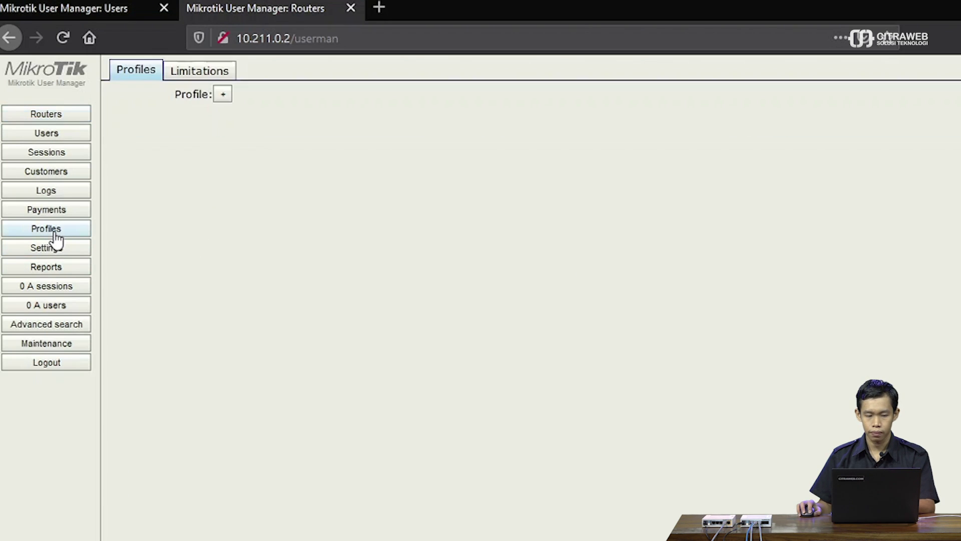
click(221, 98)
text(tes)
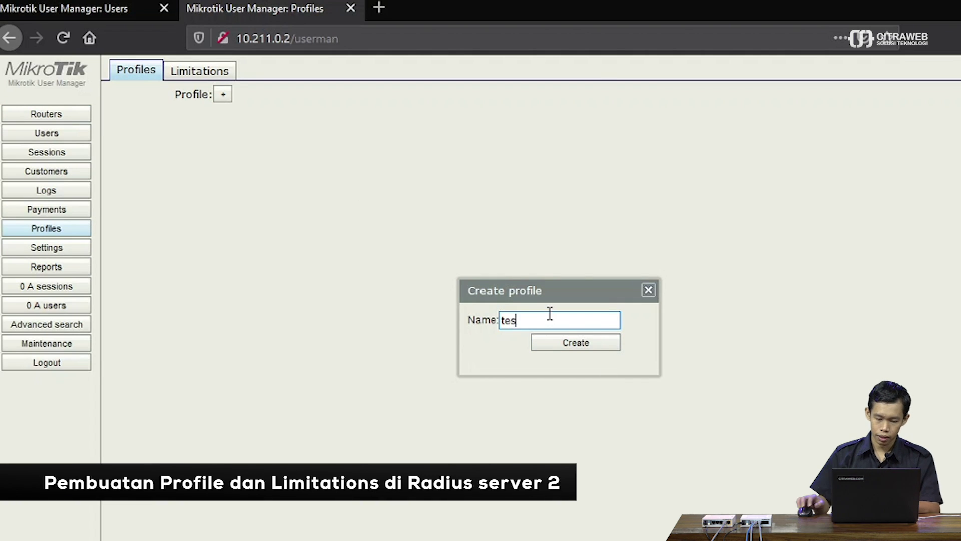
click(562, 348)
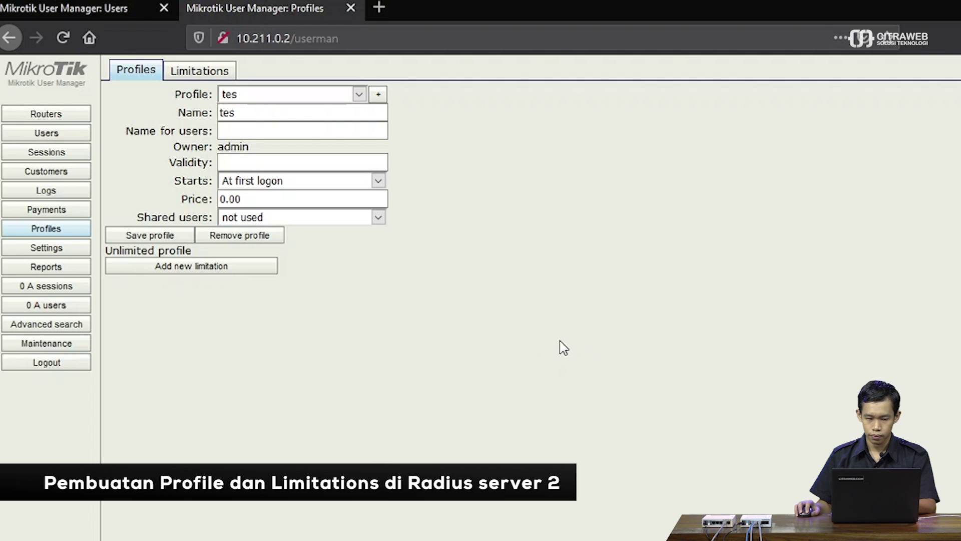
Add a new limitation named tes on the second server.
click(203, 70)
click(132, 93)
click(141, 110)
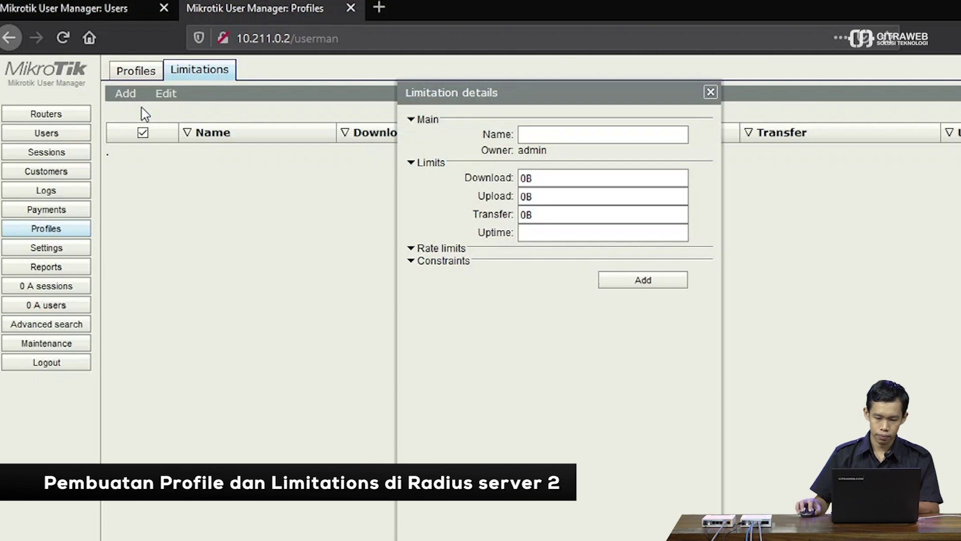
click(535, 131)
text(tes)
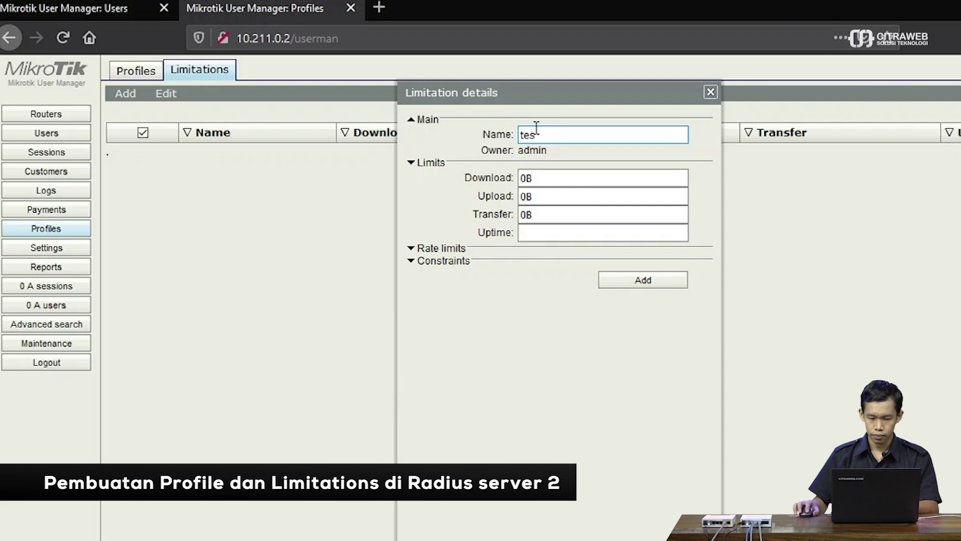
click(620, 279)
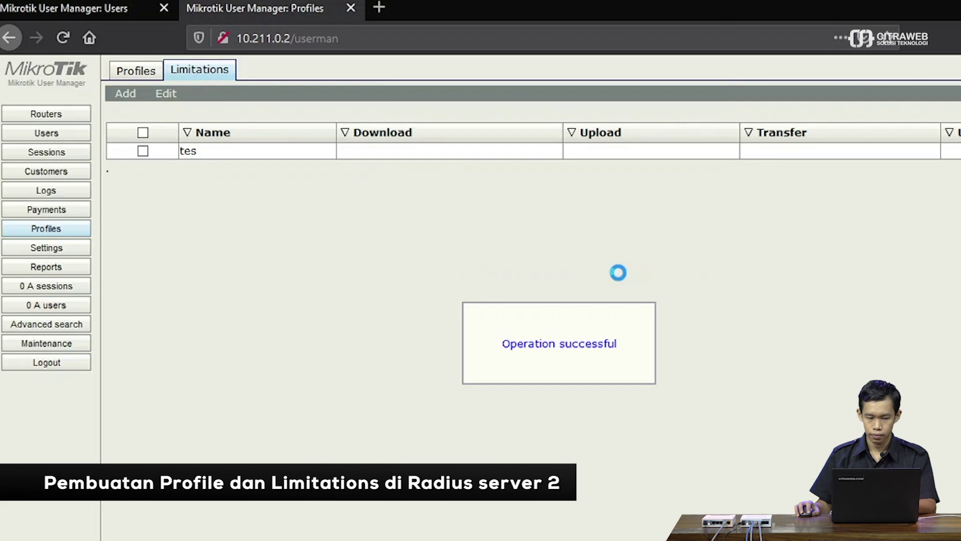
Attach the tes limitation to profile tes and save it.
click(130, 71)
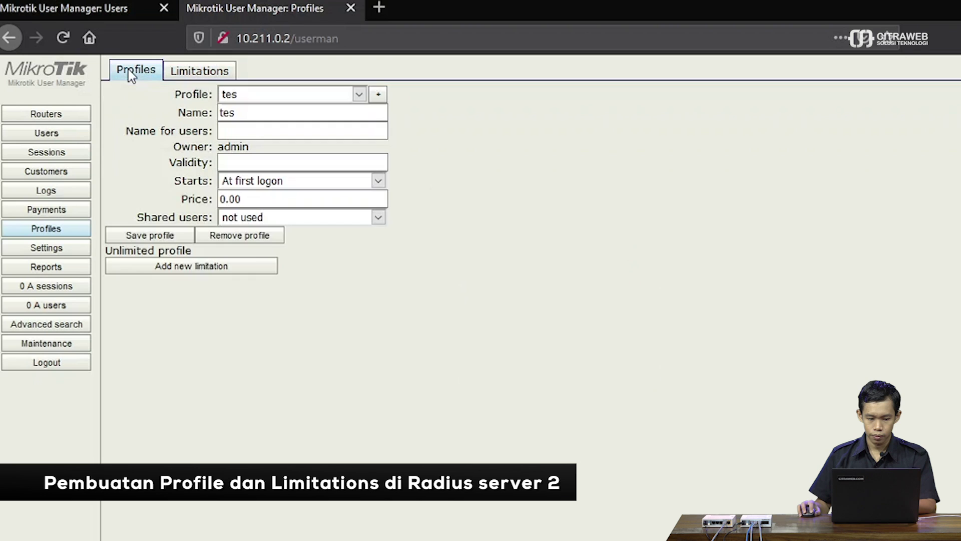
click(164, 265)
click(520, 298)
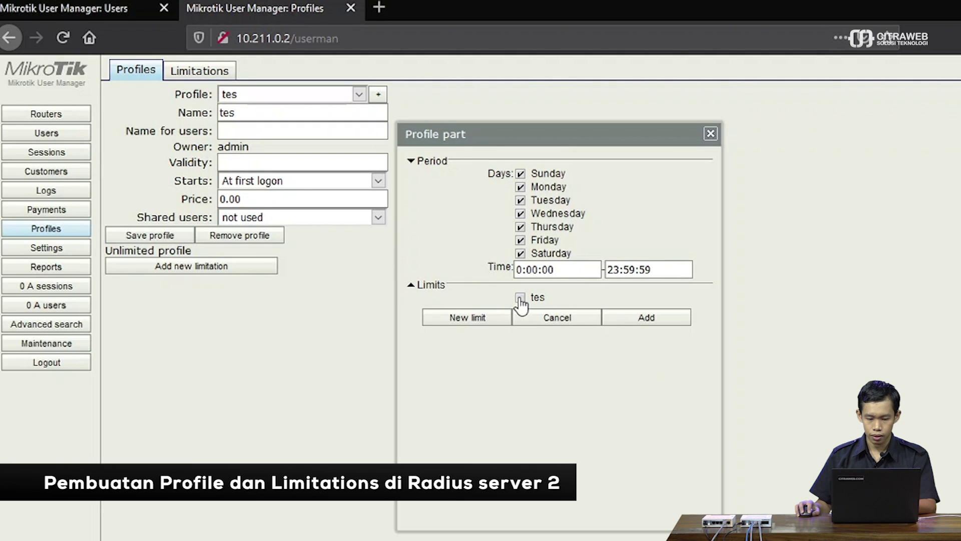
click(607, 318)
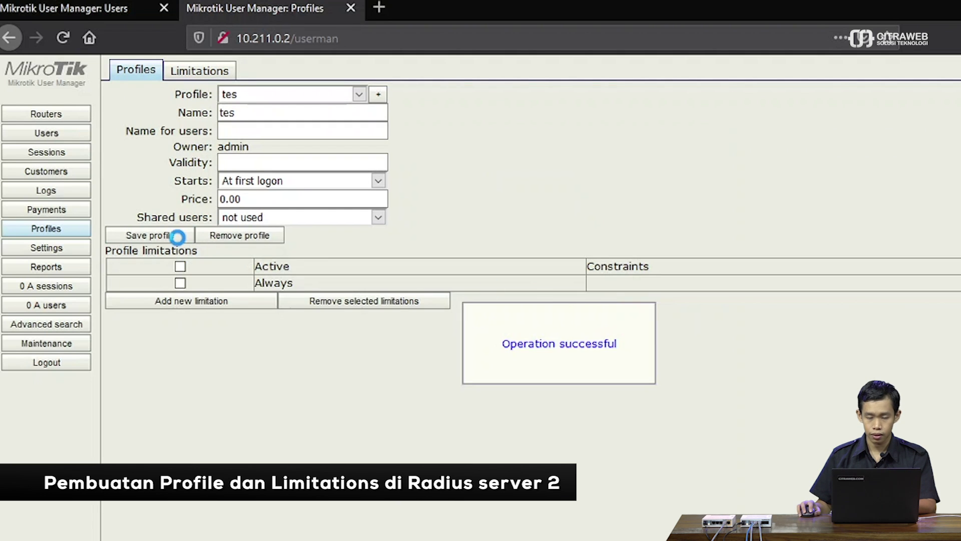
click(178, 236)
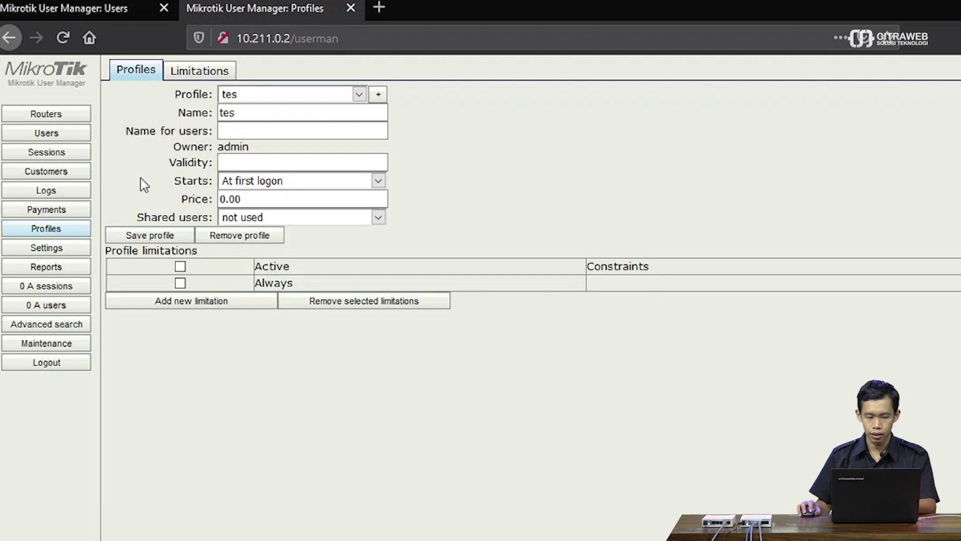
click(60, 137)
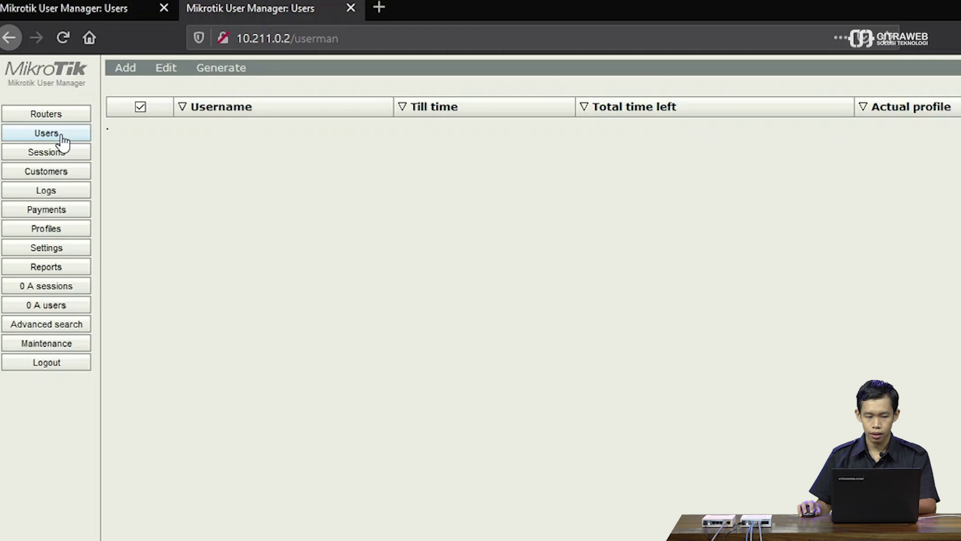
Add a single user with a username, password and the tes profile on the 10.211.0.2 server.
click(124, 71)
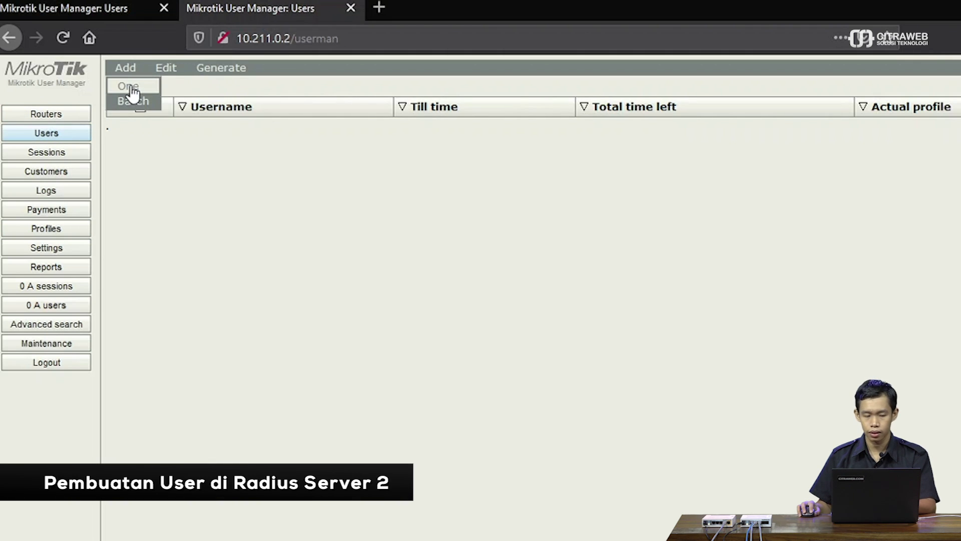
click(129, 88)
click(564, 178)
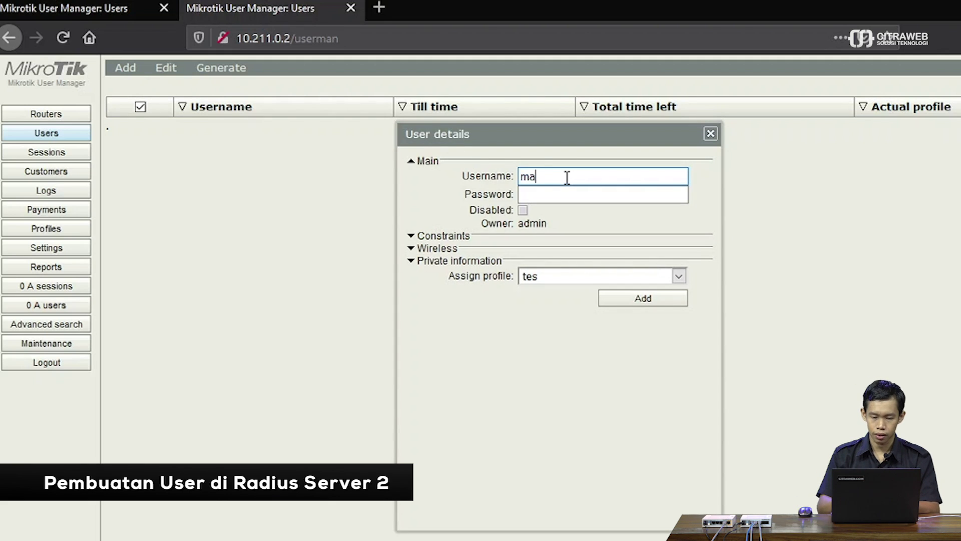
click(575, 195)
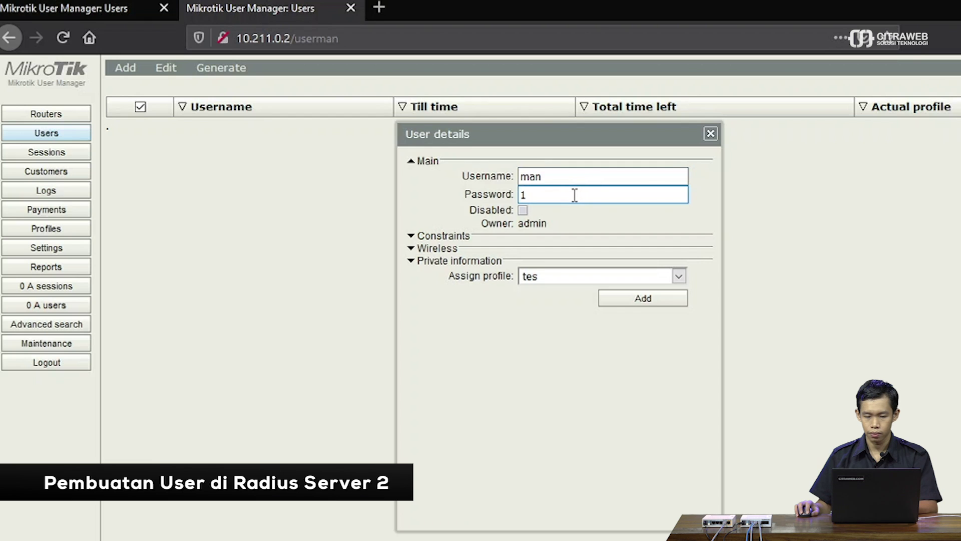
click(657, 300)
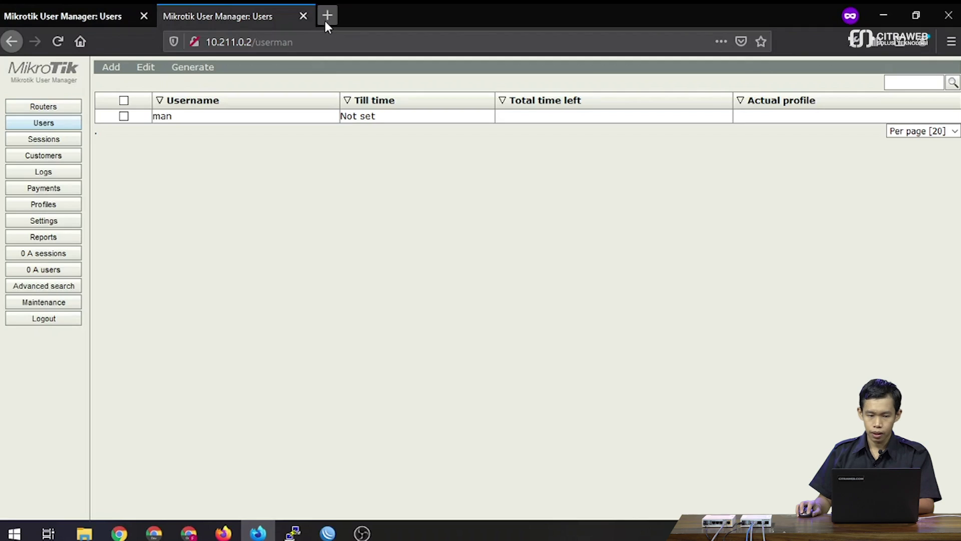
Load ngetes.net in a new private Firefox tab to bring up the hotspot login page.
click(324, 18)
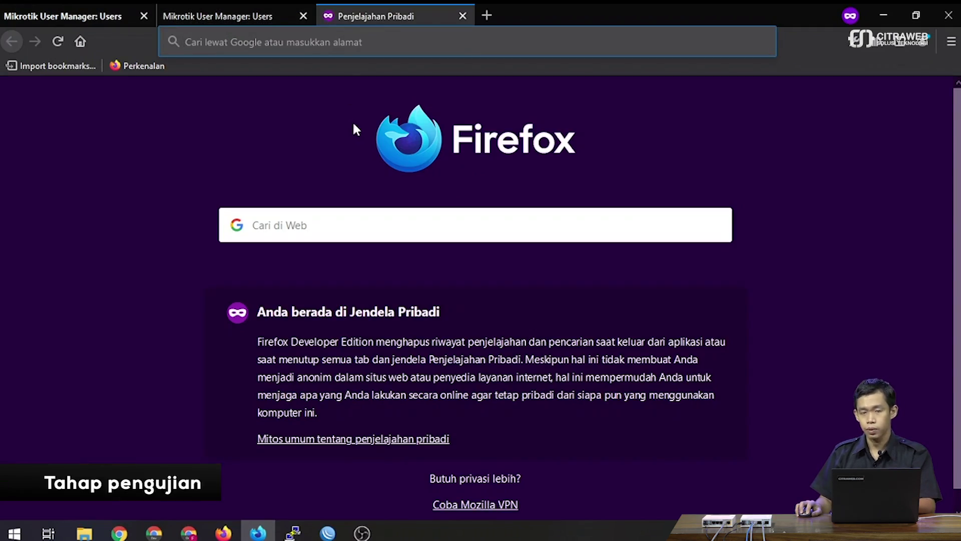
click(321, 42)
text(ngetes.net)
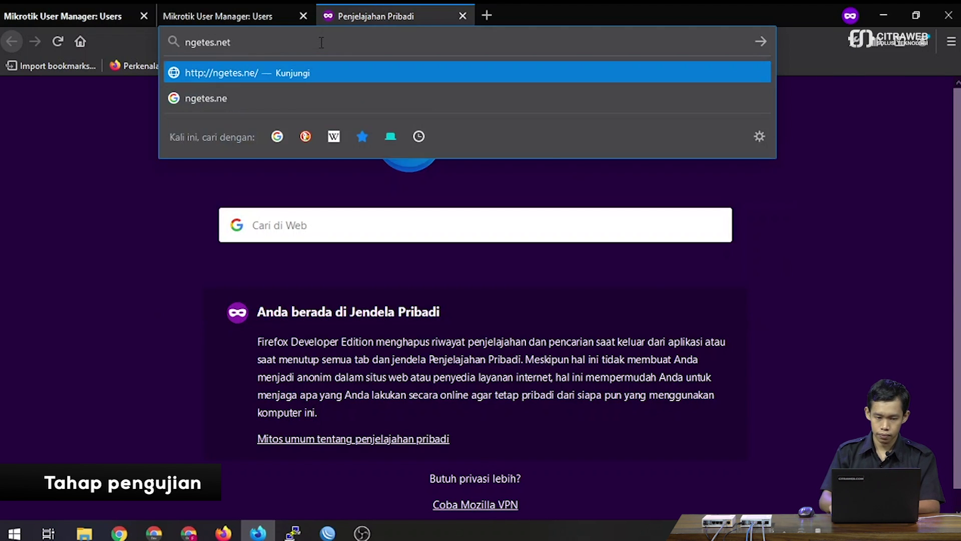
key(Return)
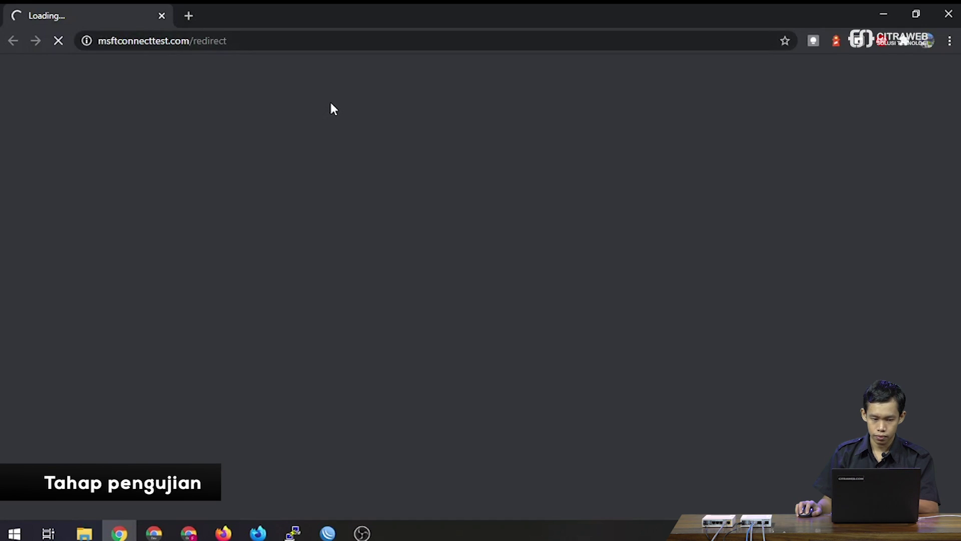
key(alt+Tab)
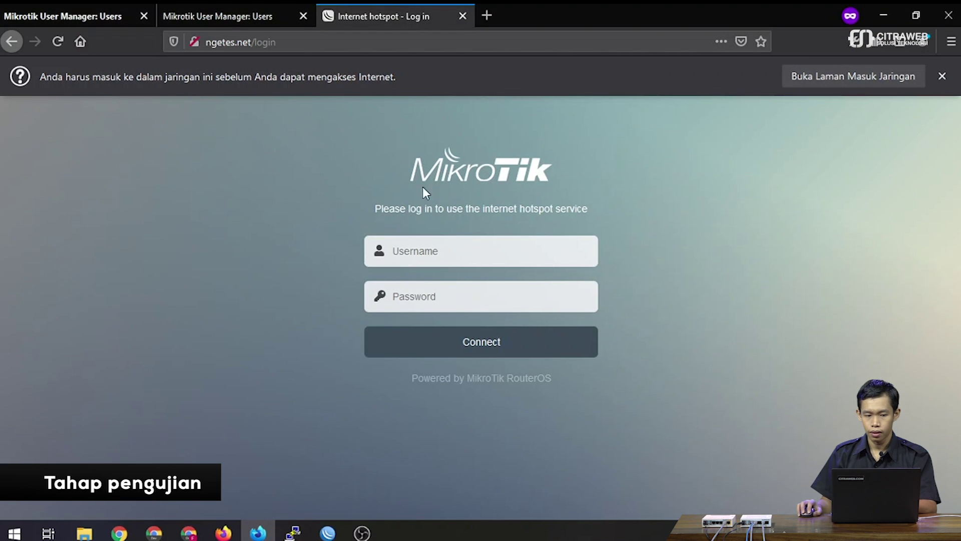
Try a hotspot login with the domainless username and password, getting 'RADIUS server is not responding'.
click(64, 14)
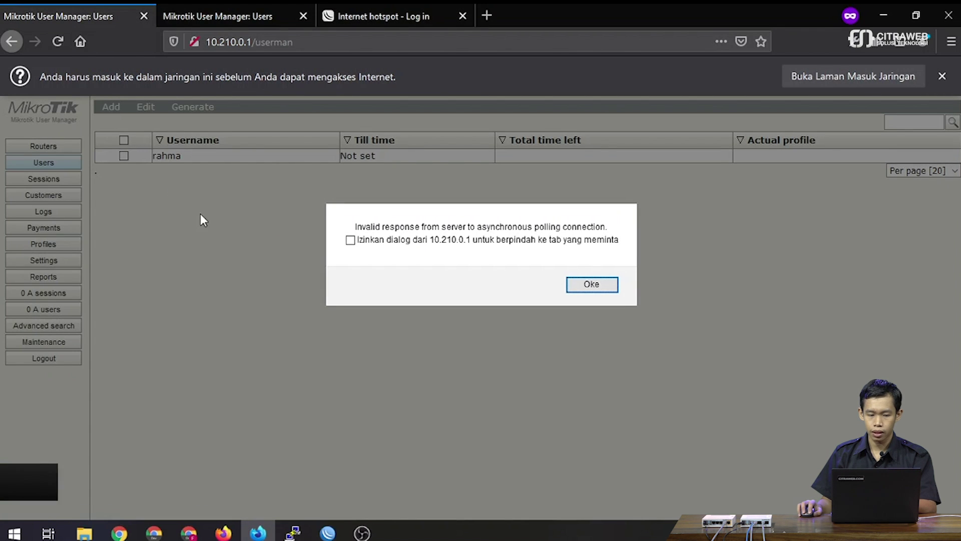
click(363, 15)
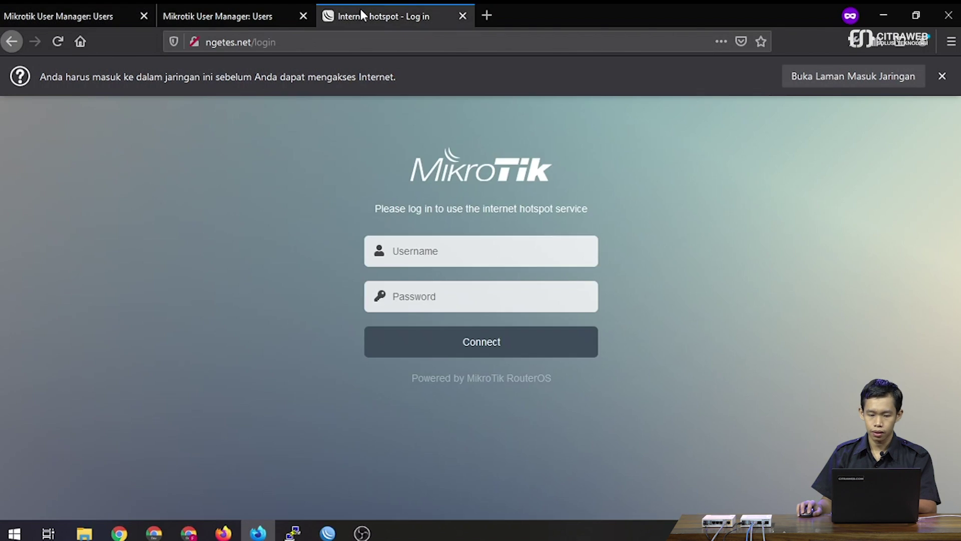
click(467, 254)
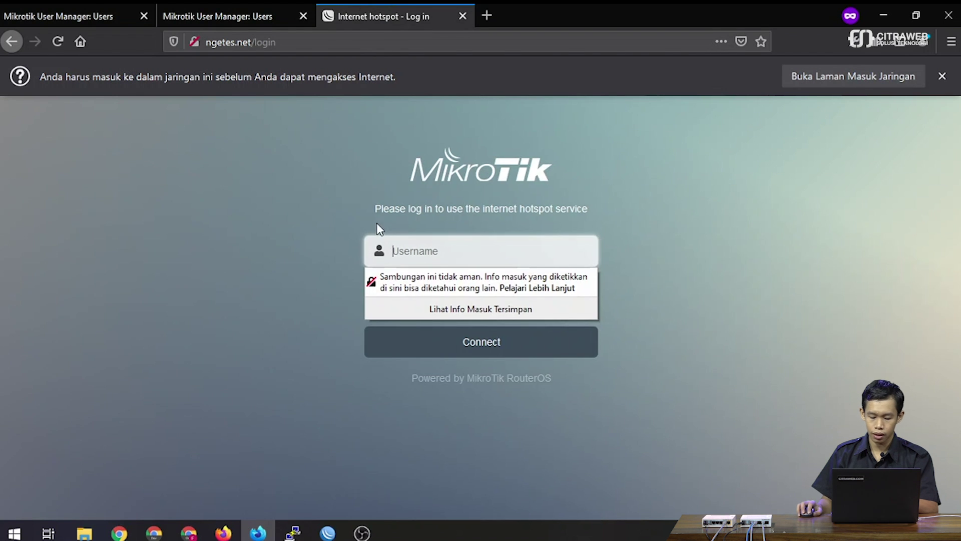
text(rahma)
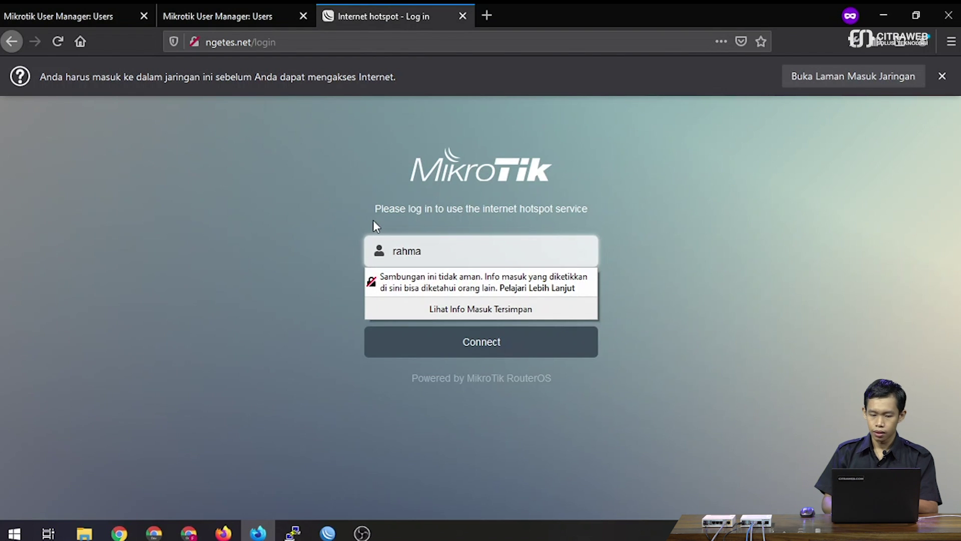
key(Tab)
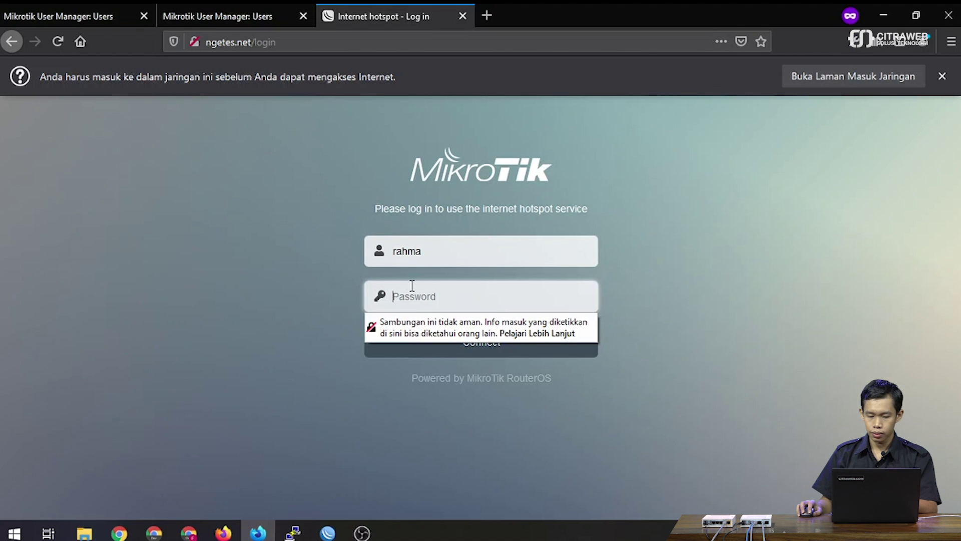
text(123)
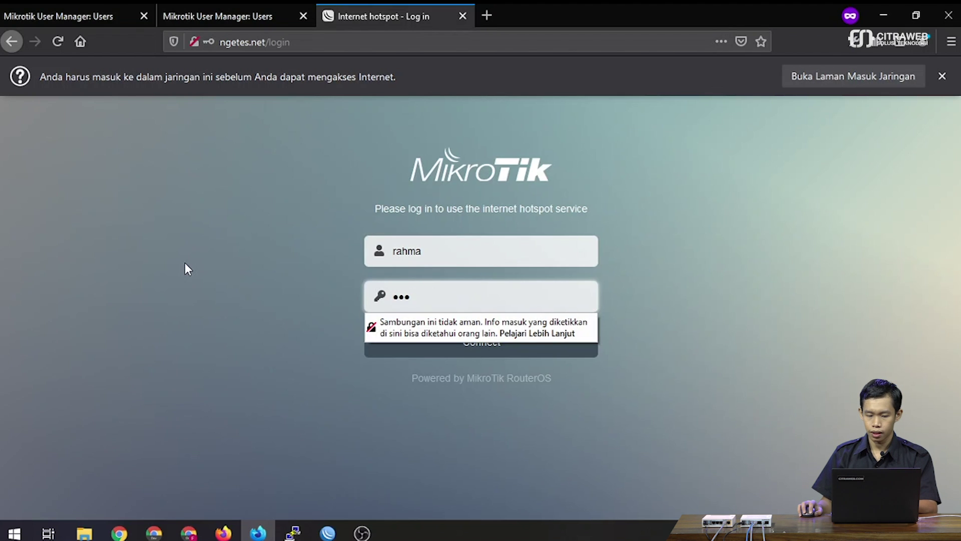
click(185, 264)
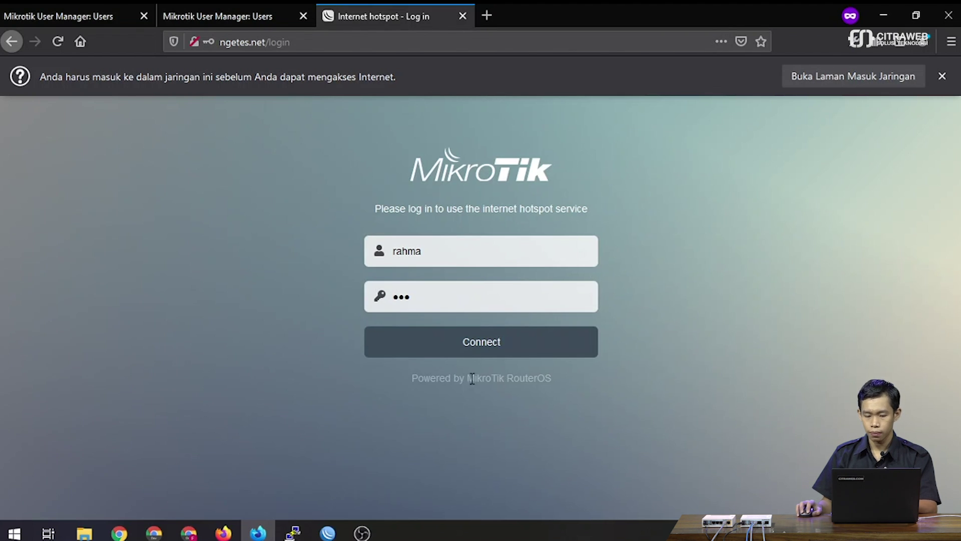
click(497, 344)
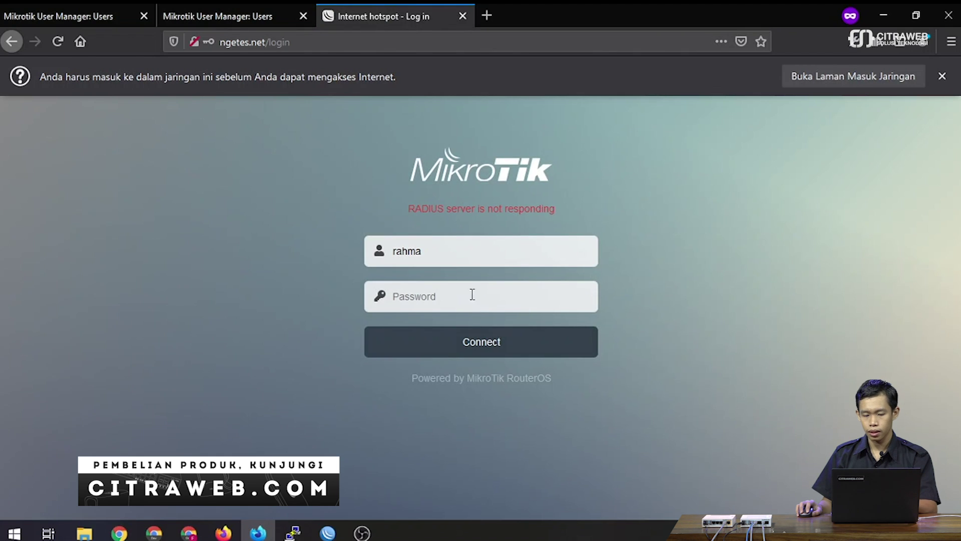
click(456, 251)
text(@)
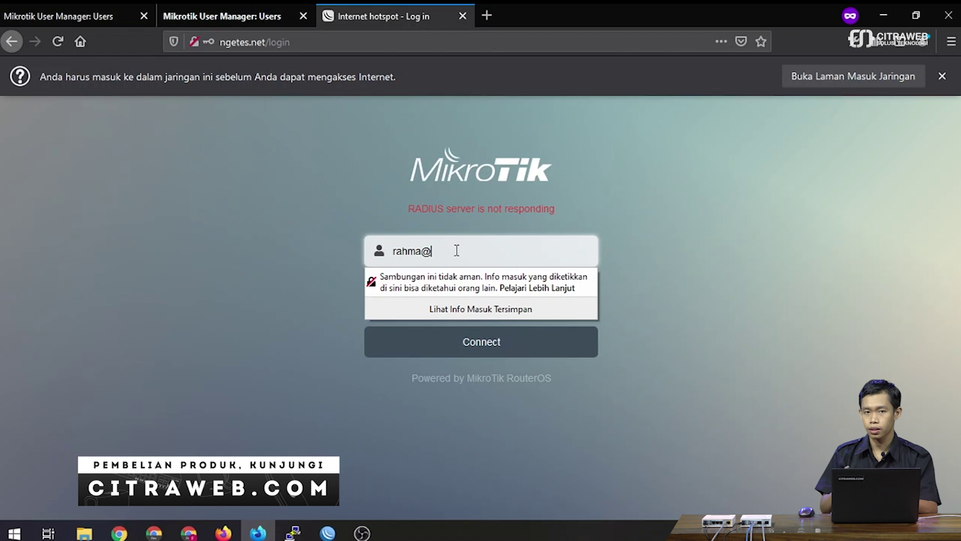
text(server1)
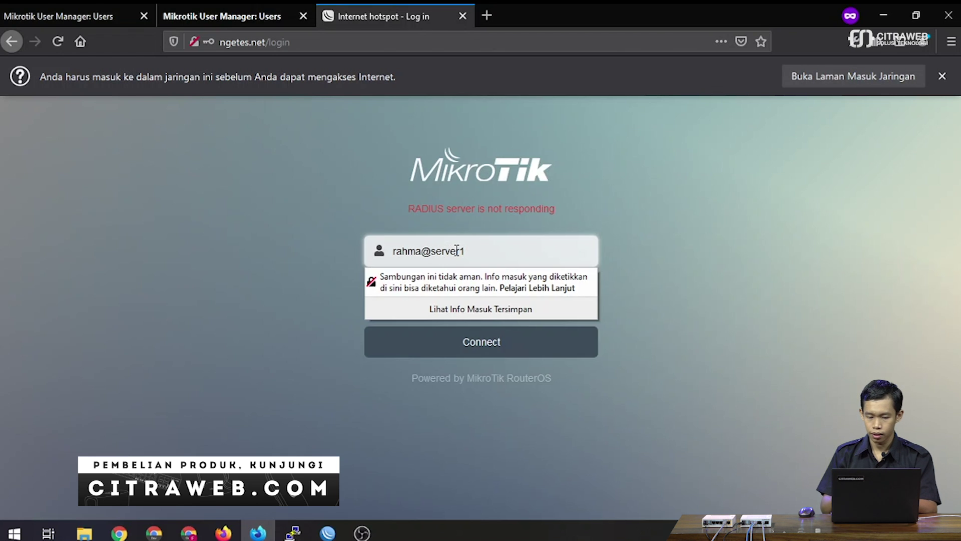
key(Tab)
text(123)
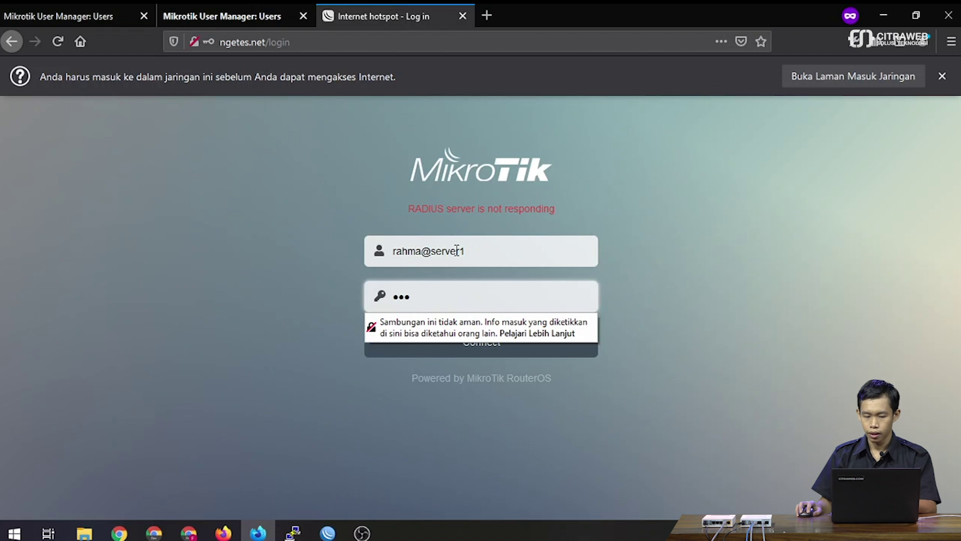
click(257, 250)
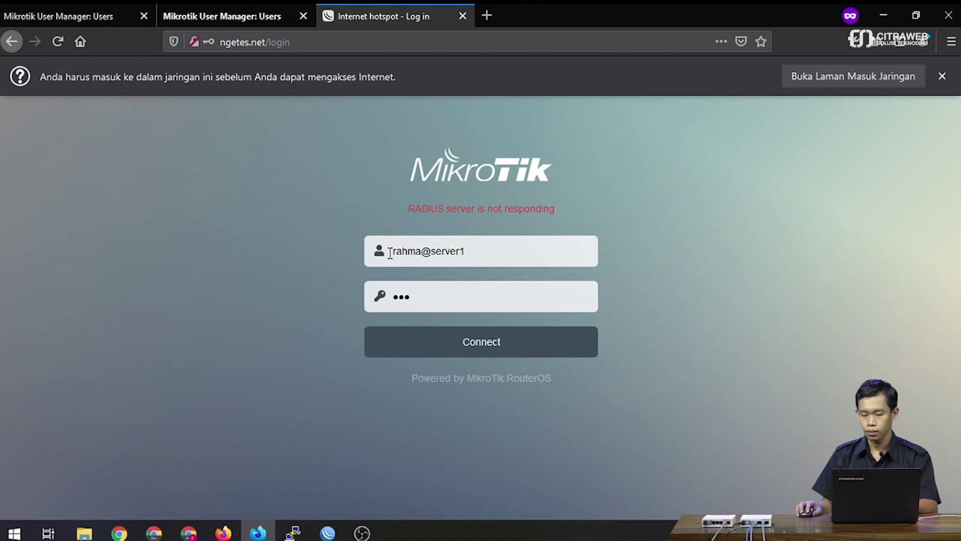
click(442, 347)
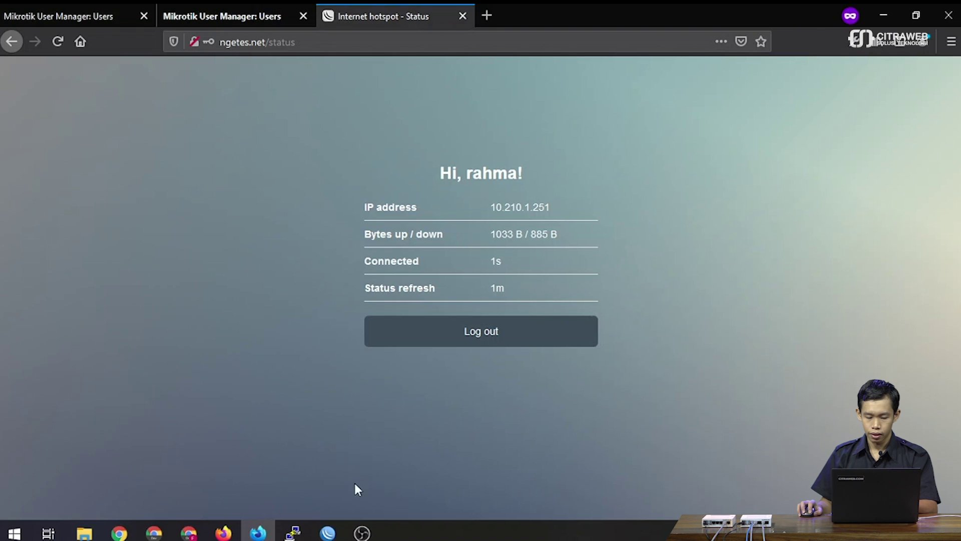
click(328, 533)
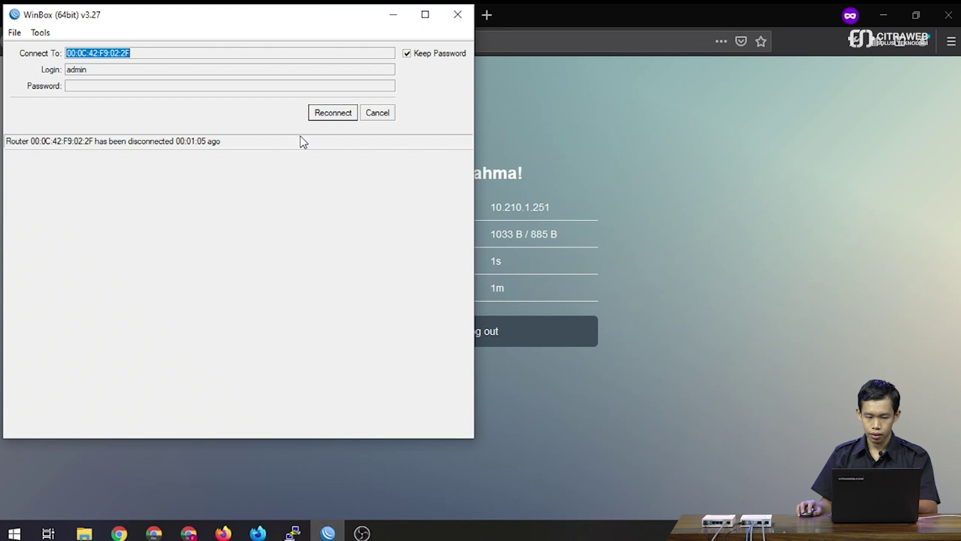
Reconnect WinBox and pick out the server1-authenticated session at 10.210.1.251 in the Hotspot Active list.
click(313, 118)
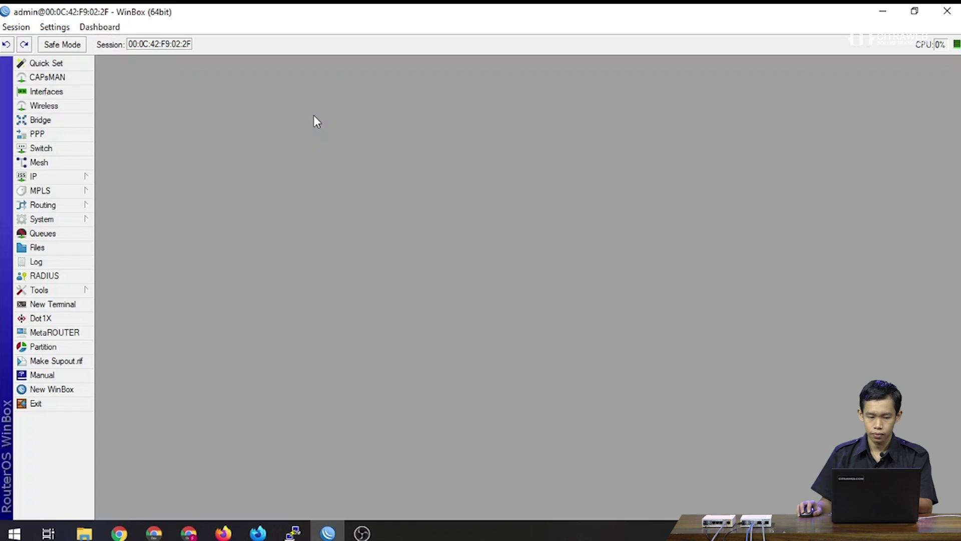
click(65, 177)
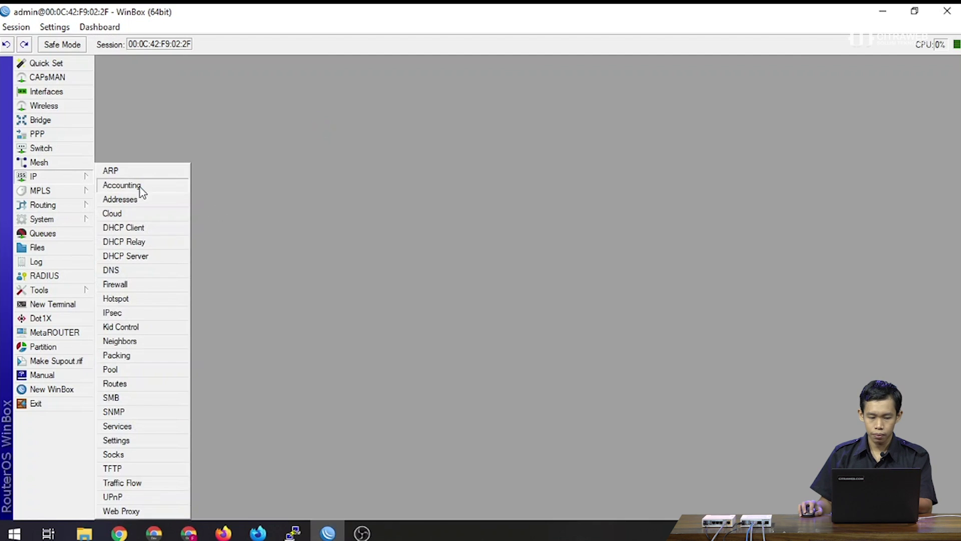
click(159, 298)
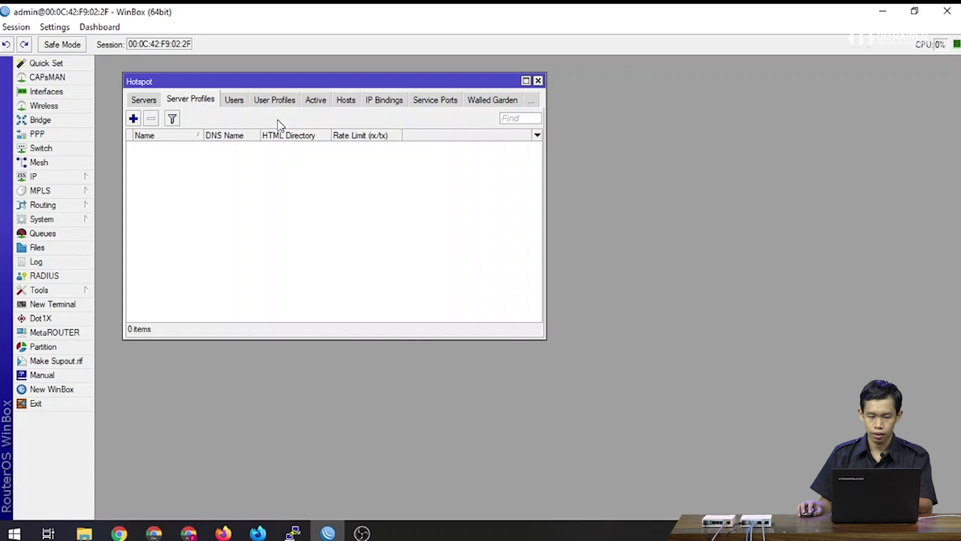
click(319, 104)
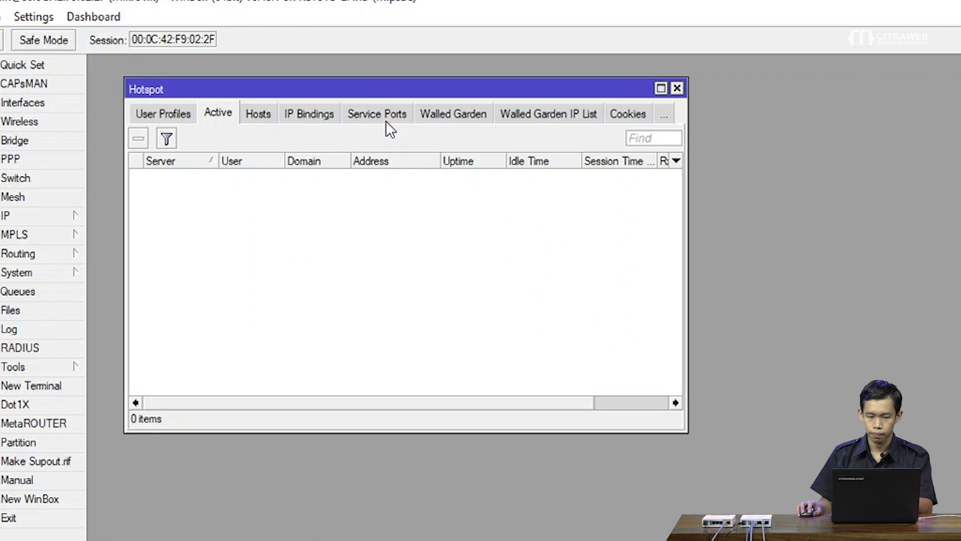
drag(371, 82, 379, 99)
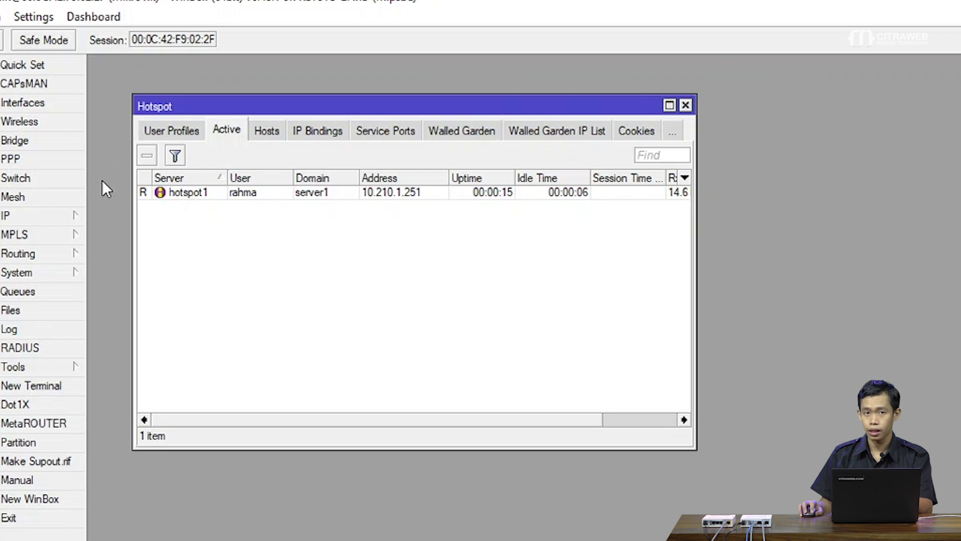
click(251, 198)
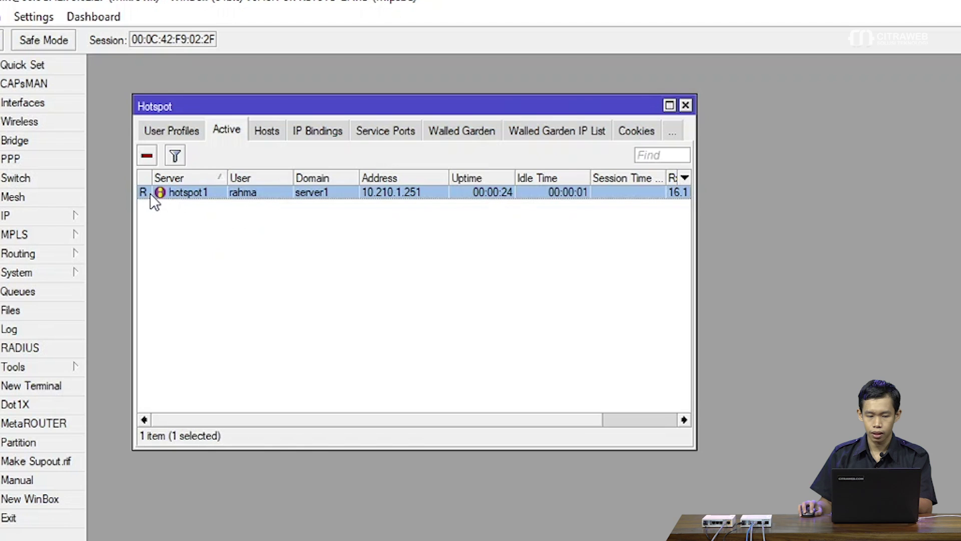
mouse_move(149, 197)
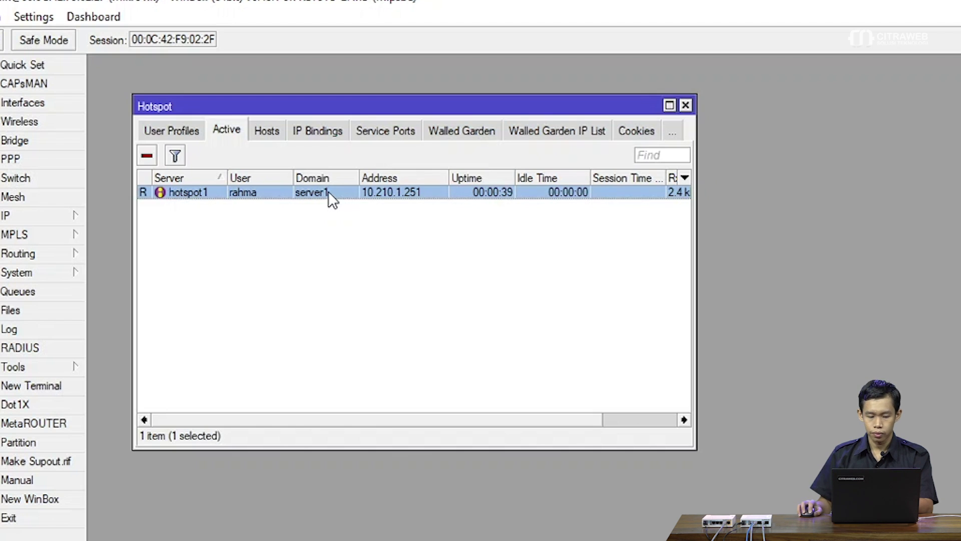
key(alt+Tab)
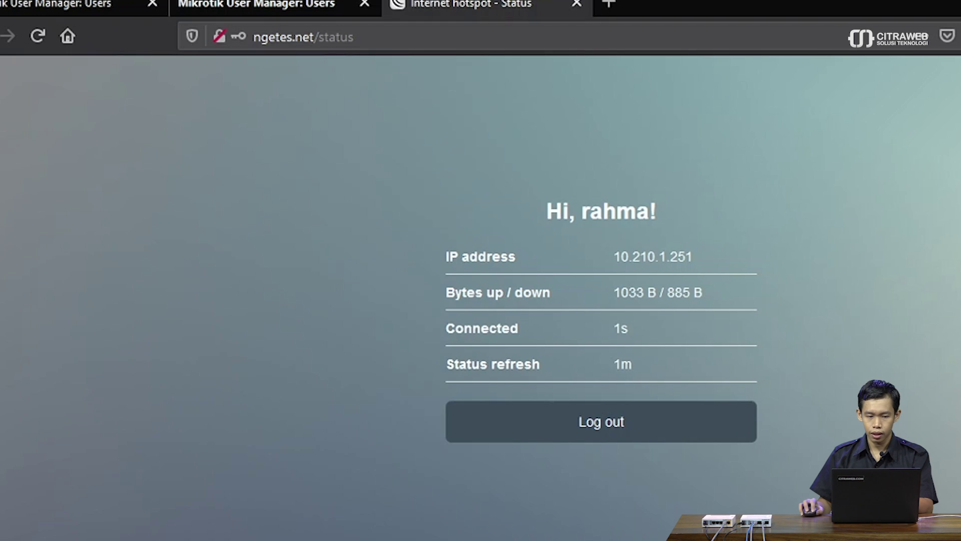
Review the second User Manager's user list, then log out of the current hotspot session.
click(219, 7)
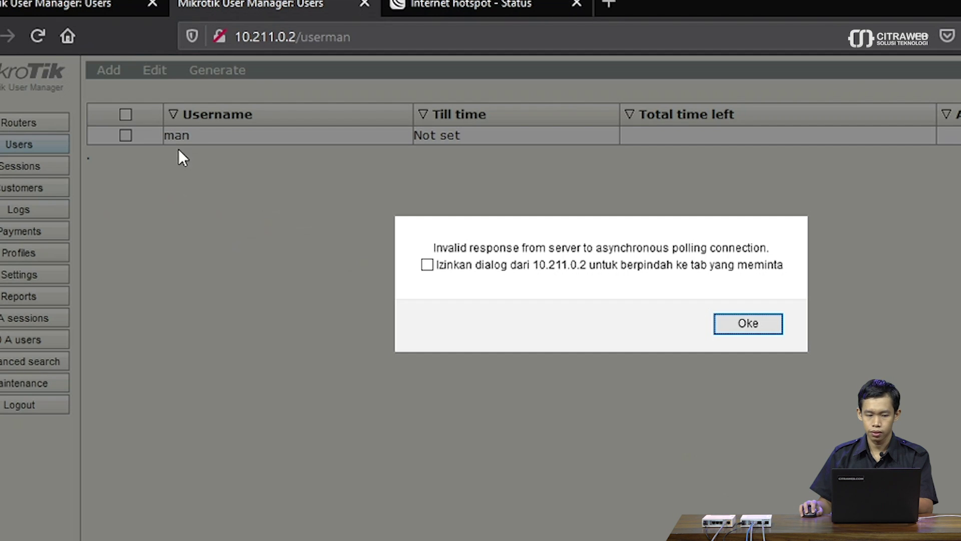
click(430, 6)
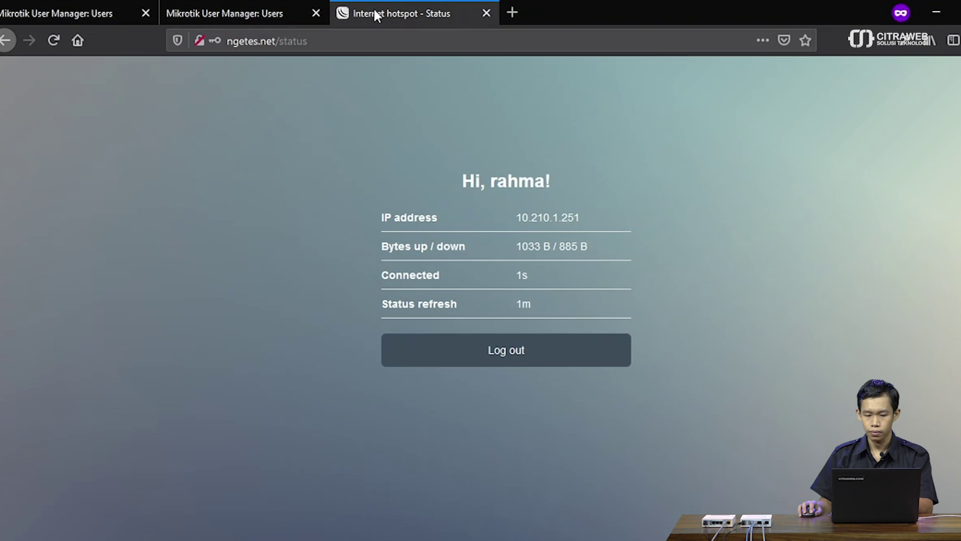
click(560, 356)
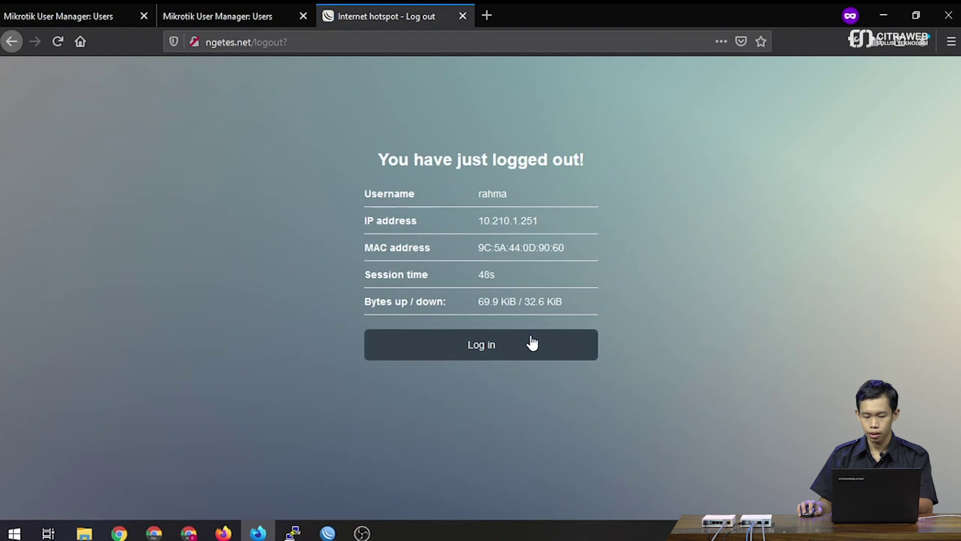
click(532, 342)
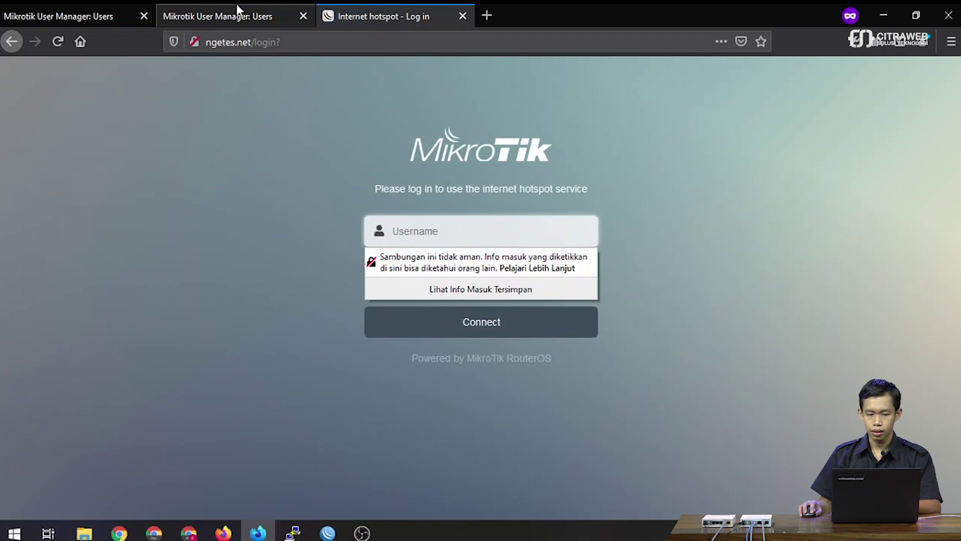
Log in to the hotspot as the manis-domain user with its password, dismissing the insecure-login warning.
click(236, 6)
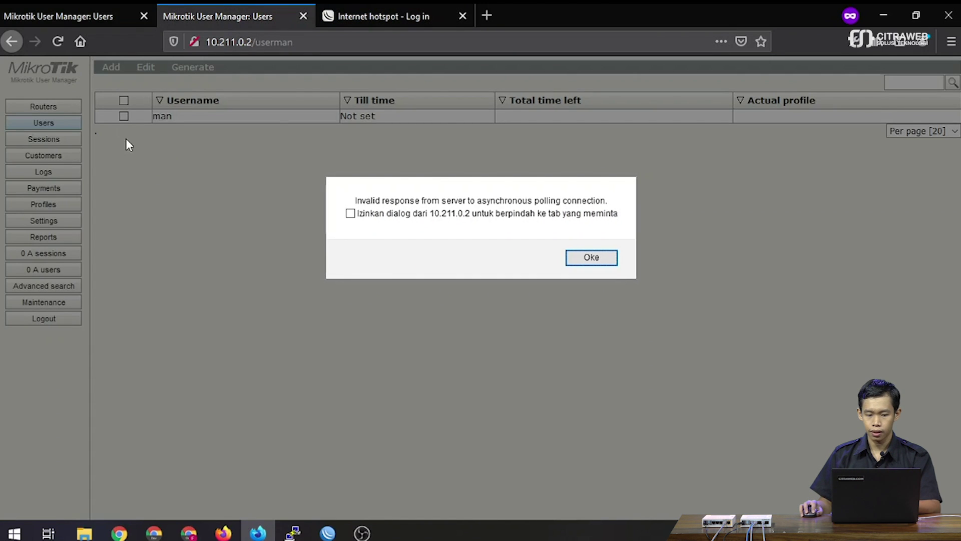
click(368, 19)
text(man)
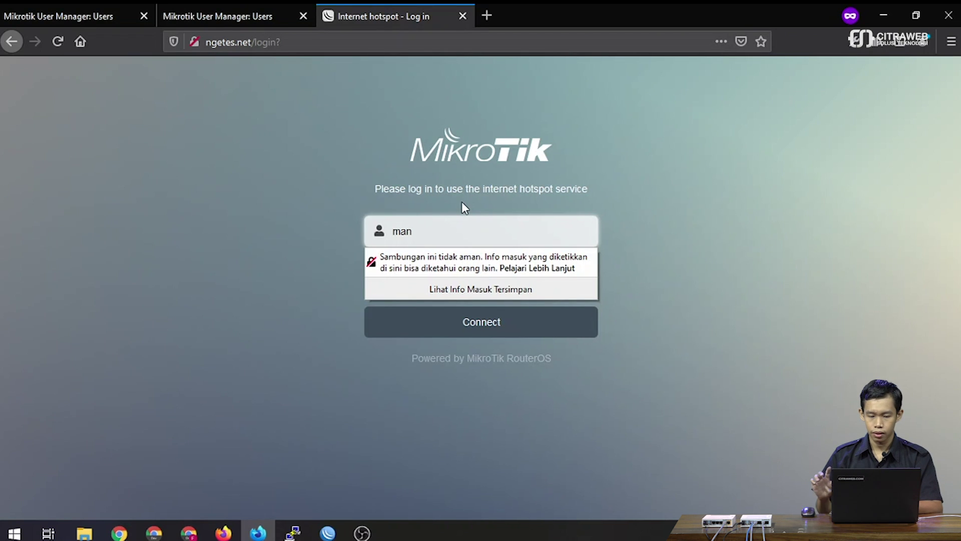
text(@)
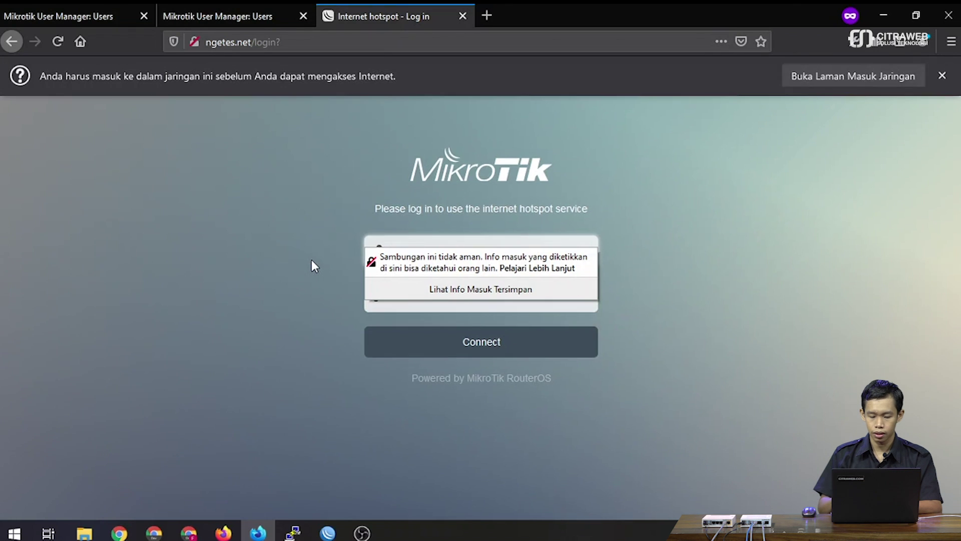
text(manis)
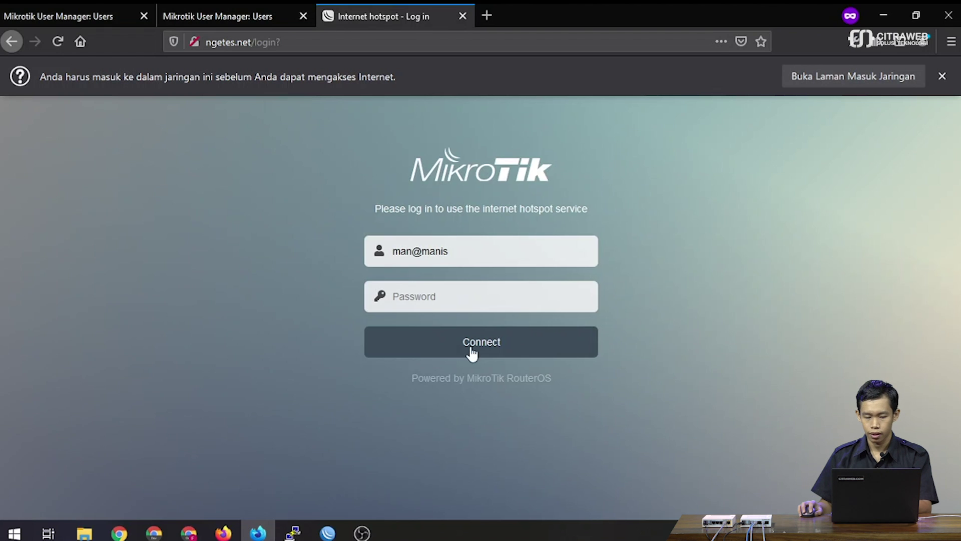
click(444, 296)
text(123)
click(718, 287)
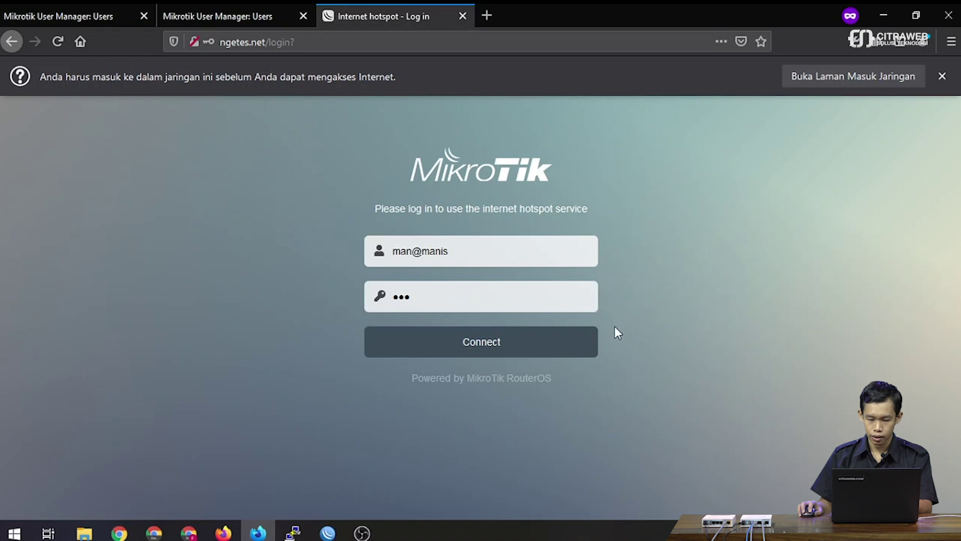
click(596, 335)
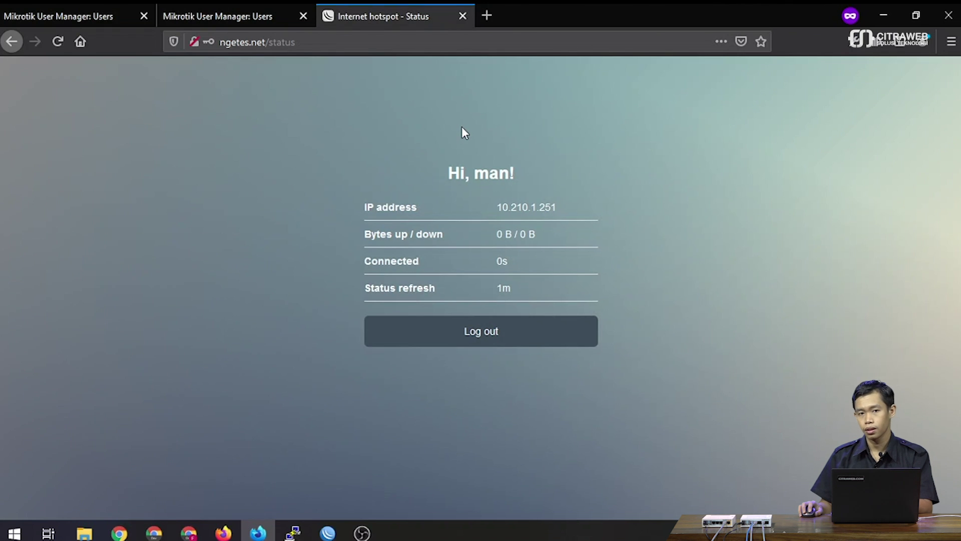
Open the active hotspot session's details and confirm its domain is manis.
click(328, 533)
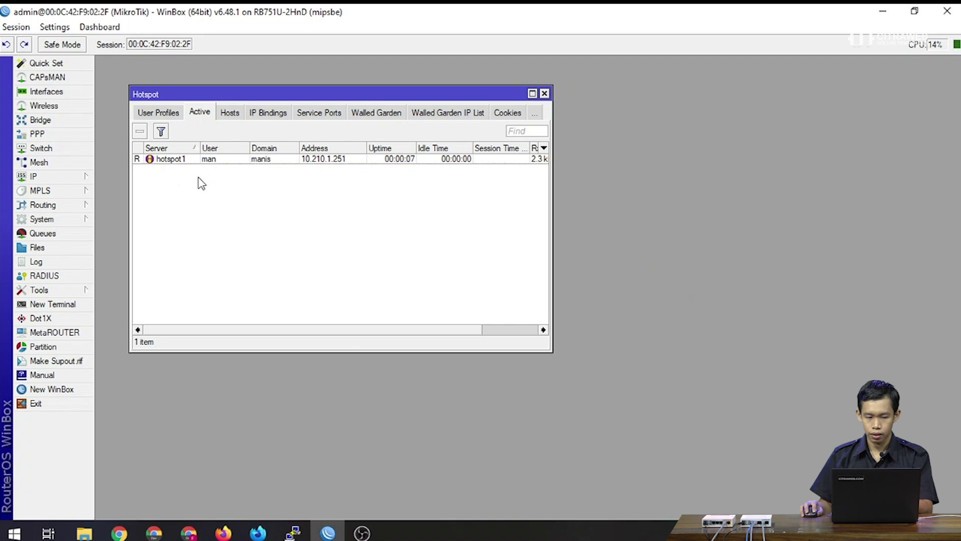
double_click(269, 159)
click(622, 257)
double_click(482, 222)
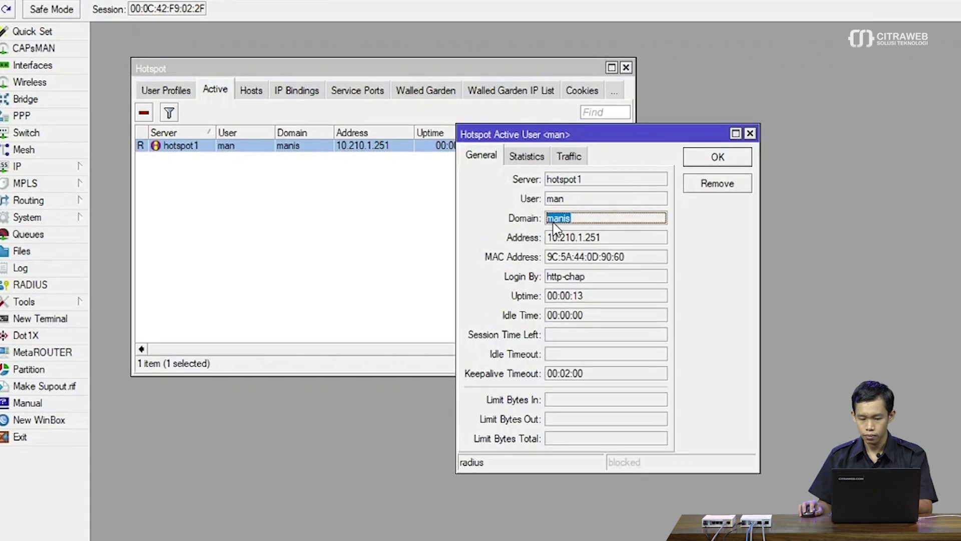
click(576, 219)
click(756, 148)
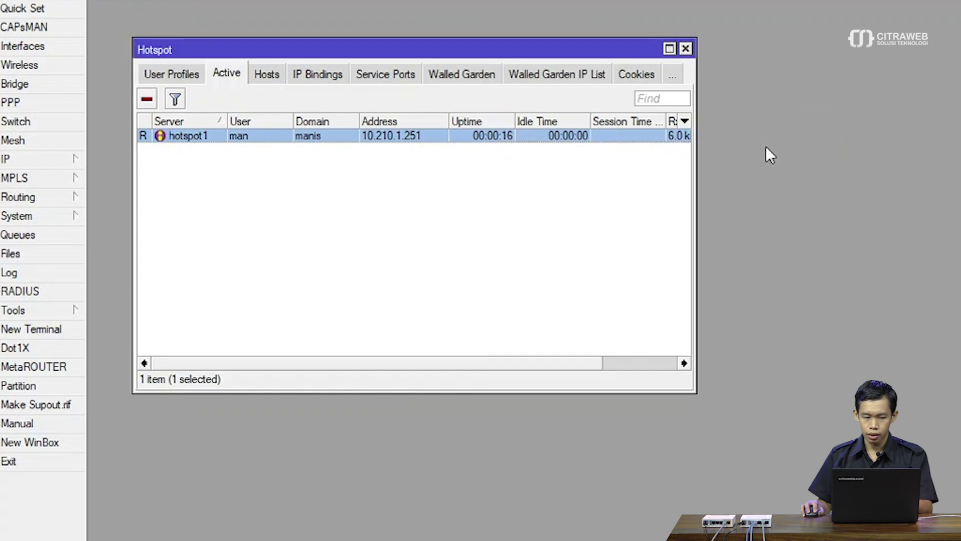
Set the hsprof1 server profile's RADIUS Default Domain to server1 and apply it.
click(183, 75)
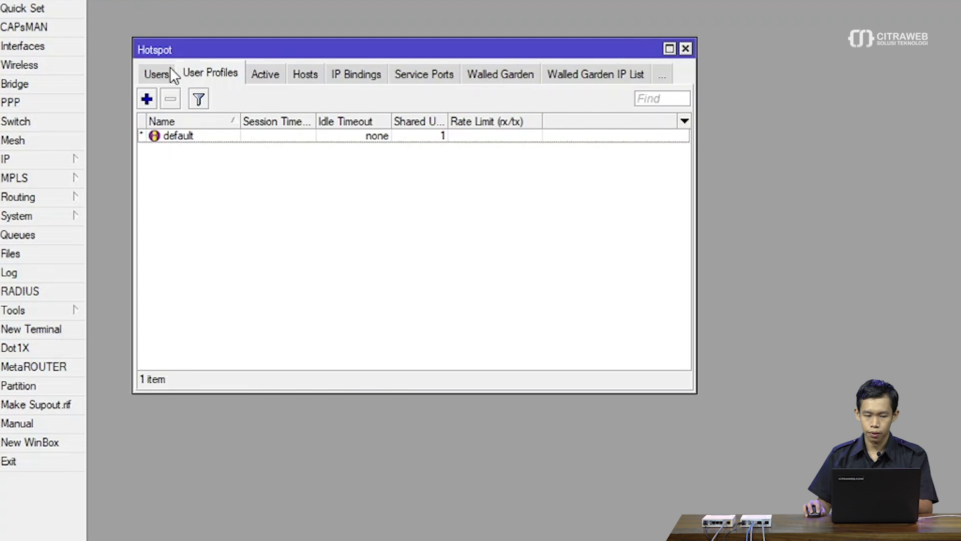
click(170, 70)
click(170, 70)
double_click(218, 149)
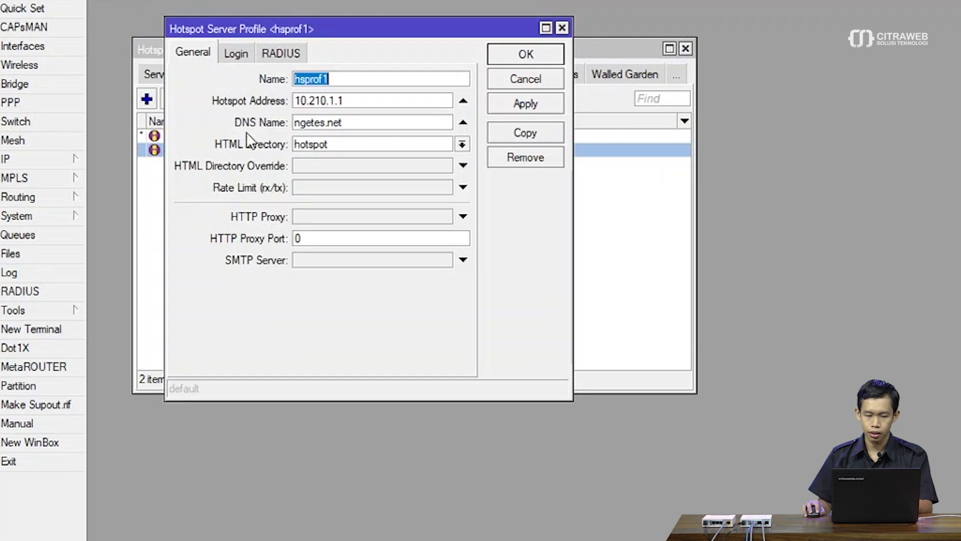
click(283, 56)
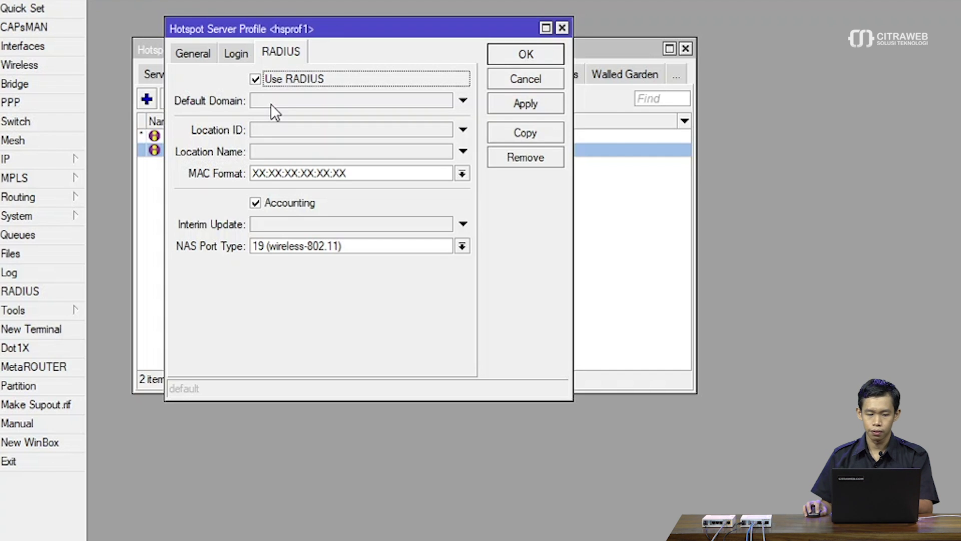
click(272, 104)
text(server1)
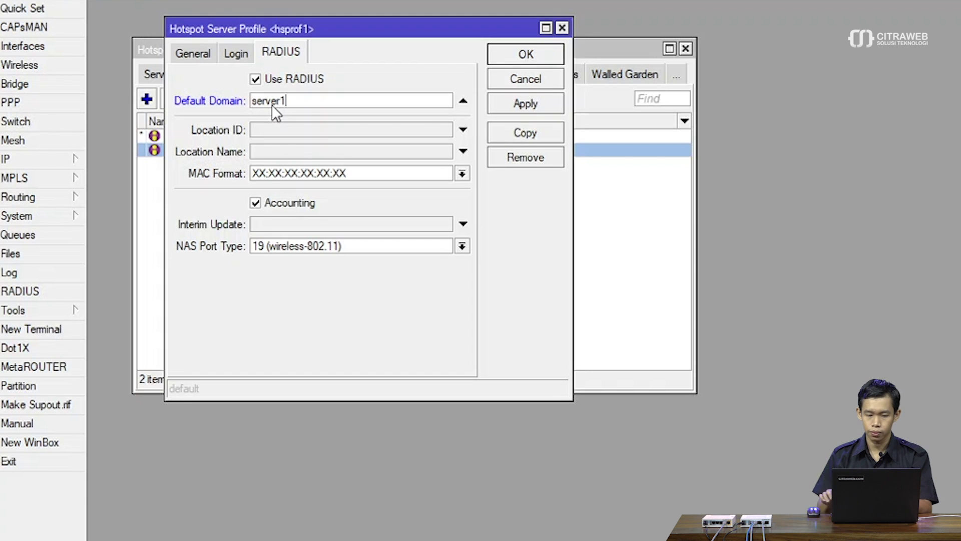
click(513, 108)
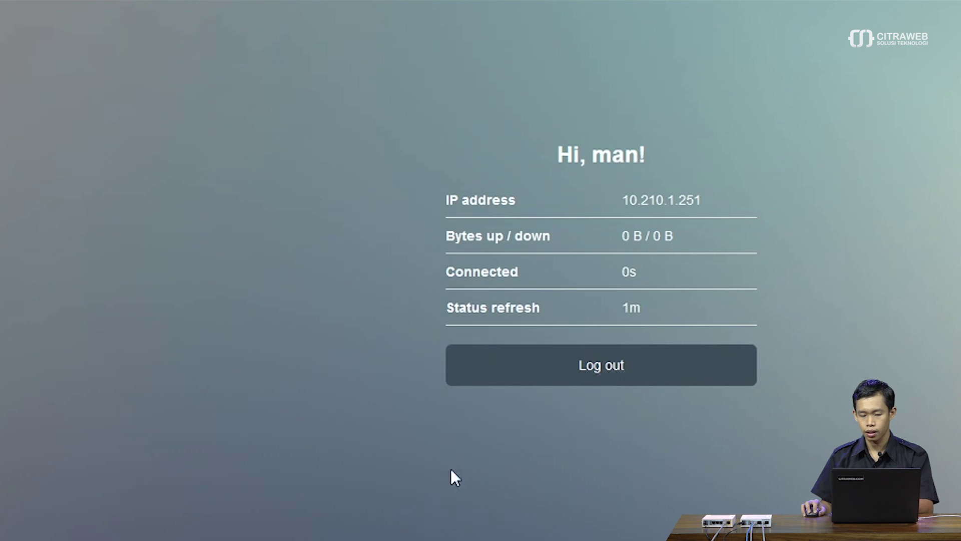
Log out of the hotspot and review the first User Manager's user list.
click(560, 381)
click(560, 382)
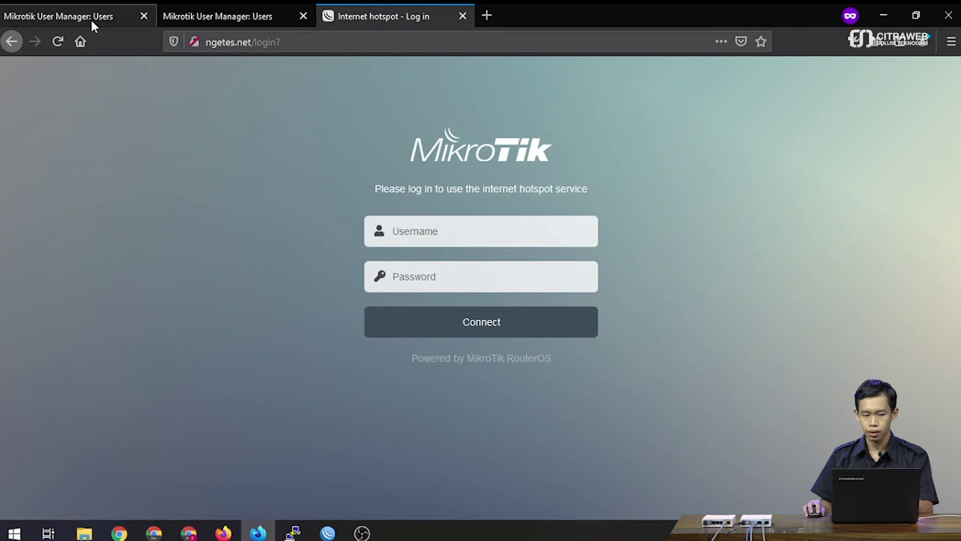
click(91, 18)
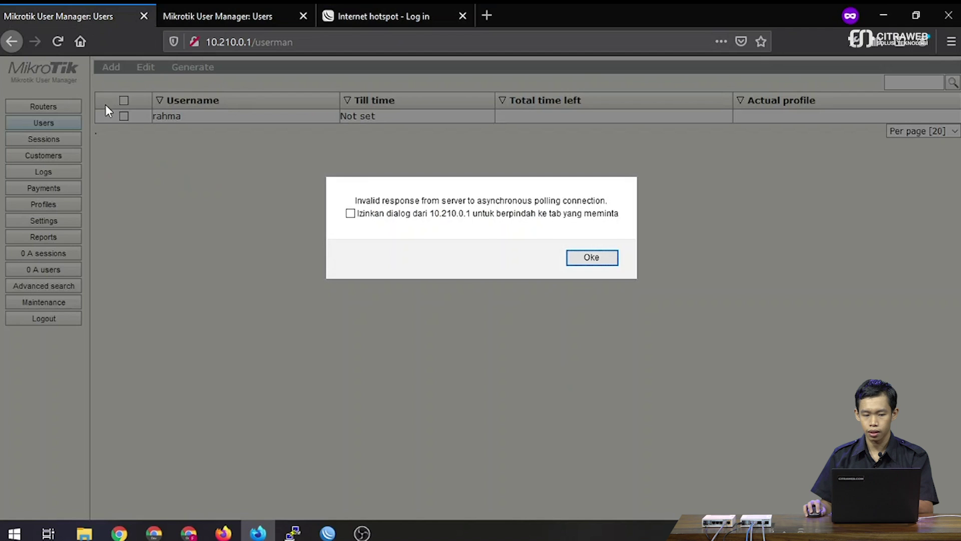
click(399, 15)
Log in to the hotspot as the first server's user with no domain, testing the default domain.
click(425, 249)
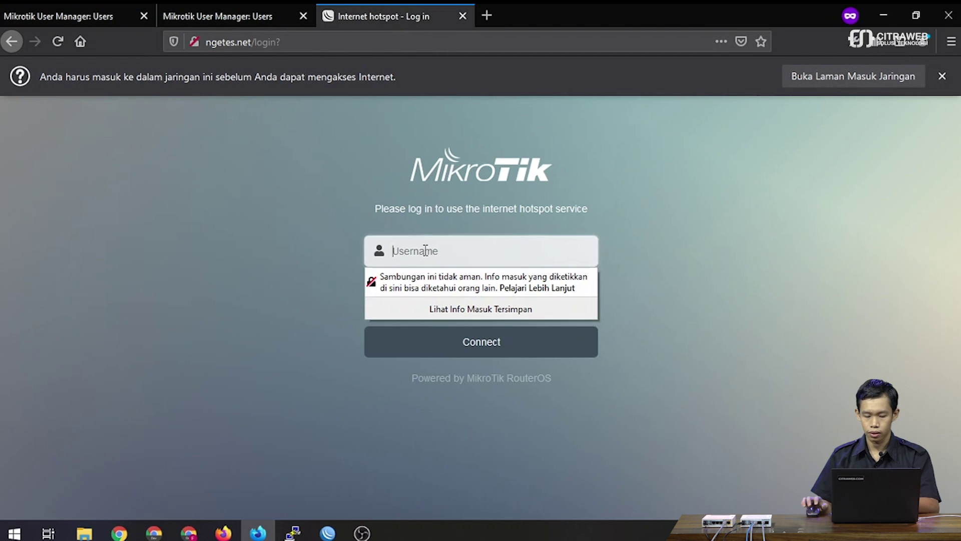
text(rahma)
key(Tab)
text(123)
click(382, 356)
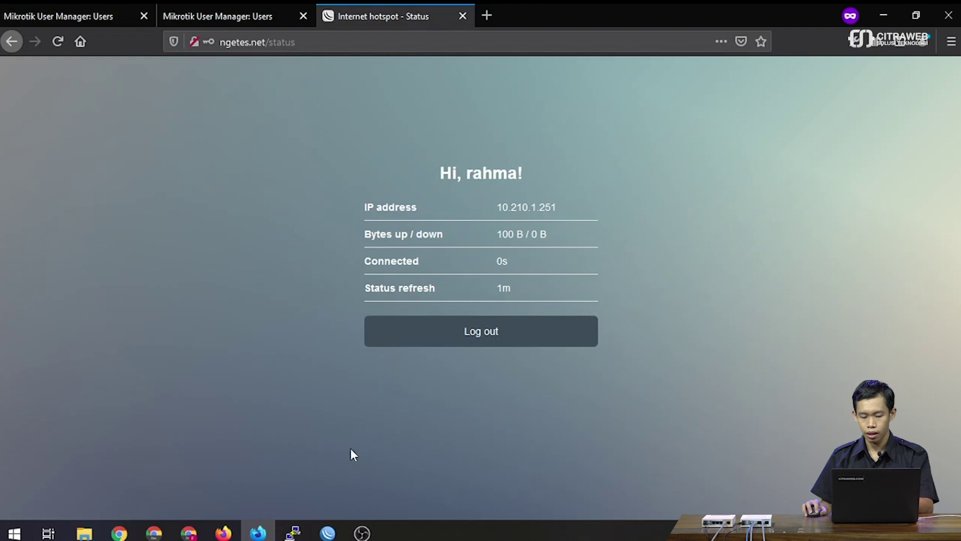
click(329, 533)
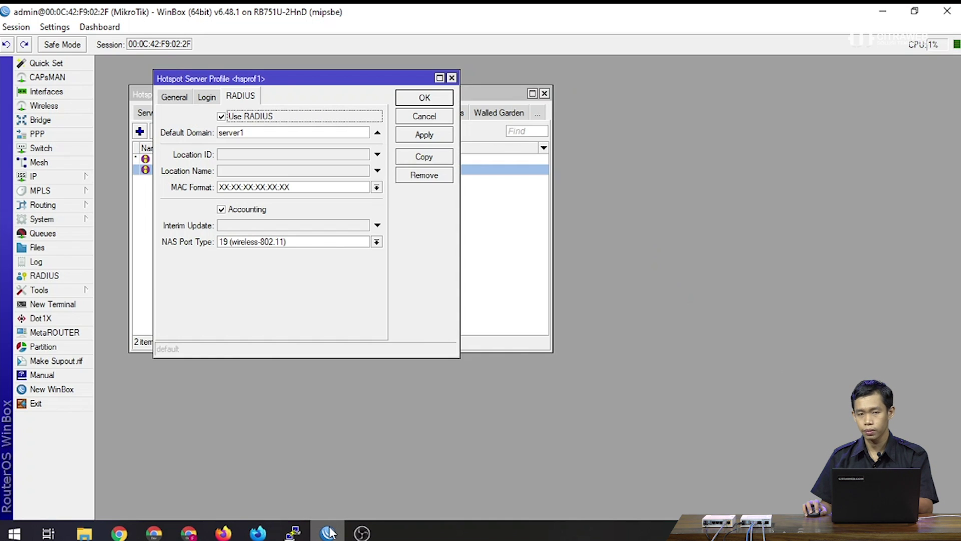
click(329, 532)
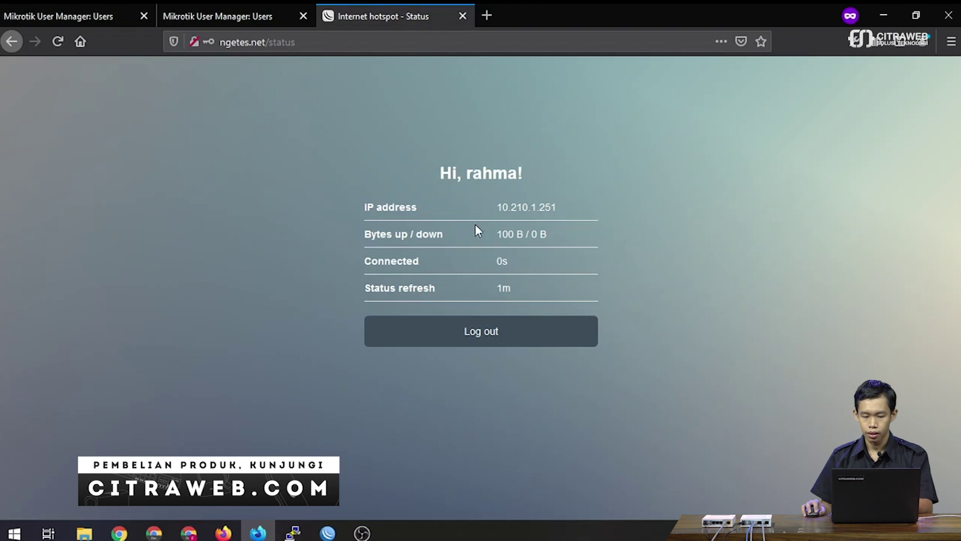
Log out of the hotspot and review the second User Manager's user list.
click(472, 332)
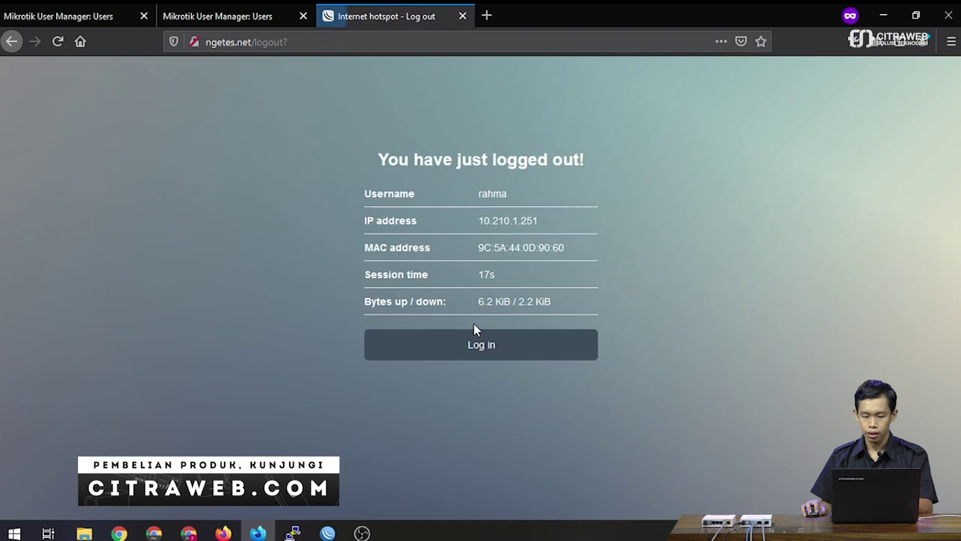
click(472, 351)
click(254, 17)
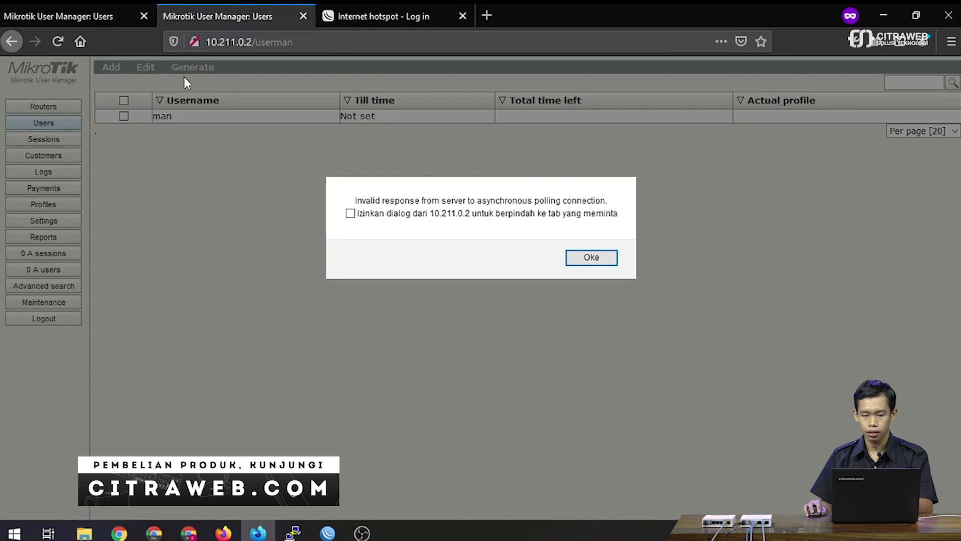
click(373, 15)
Log in as the manis-domain user with its password, then log out to the login page.
click(432, 229)
text(ma)
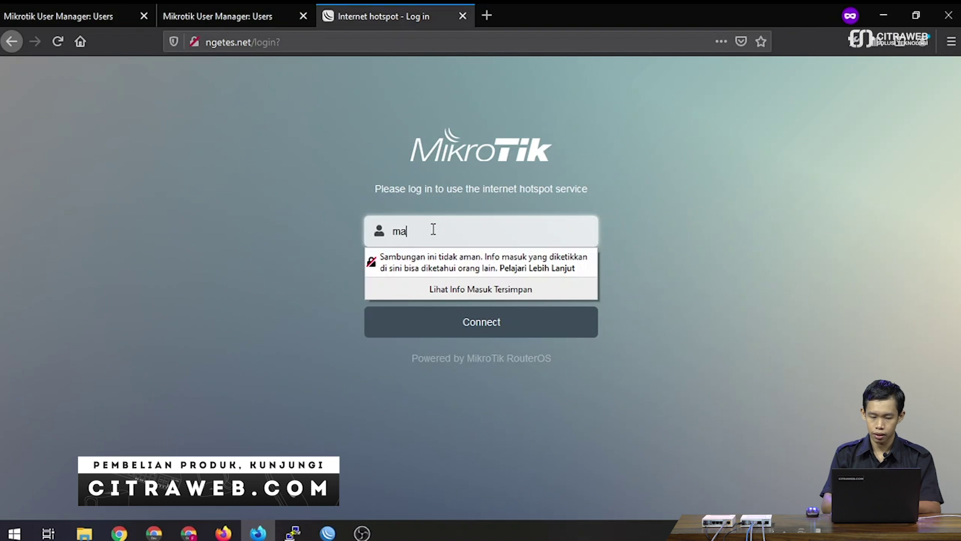
text(n@manis)
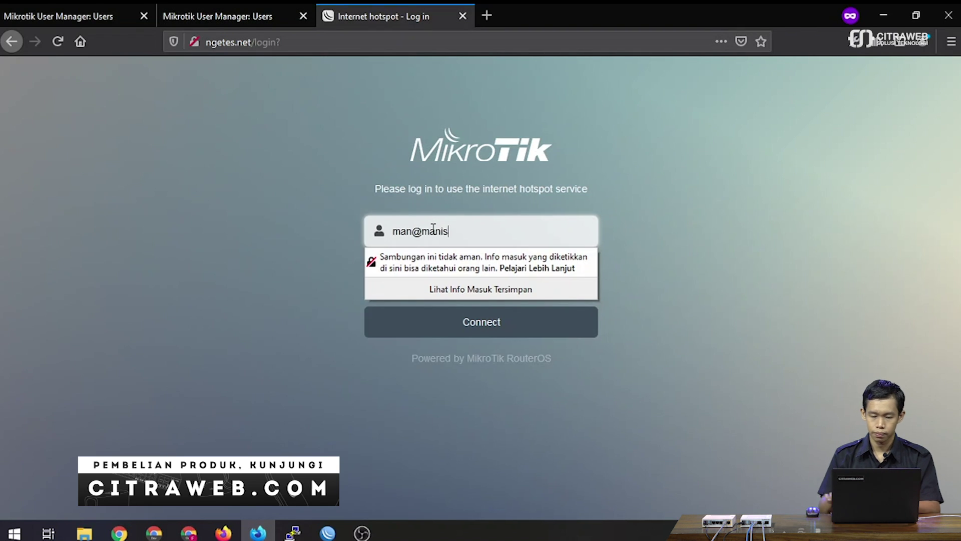
key(Tab)
text(123)
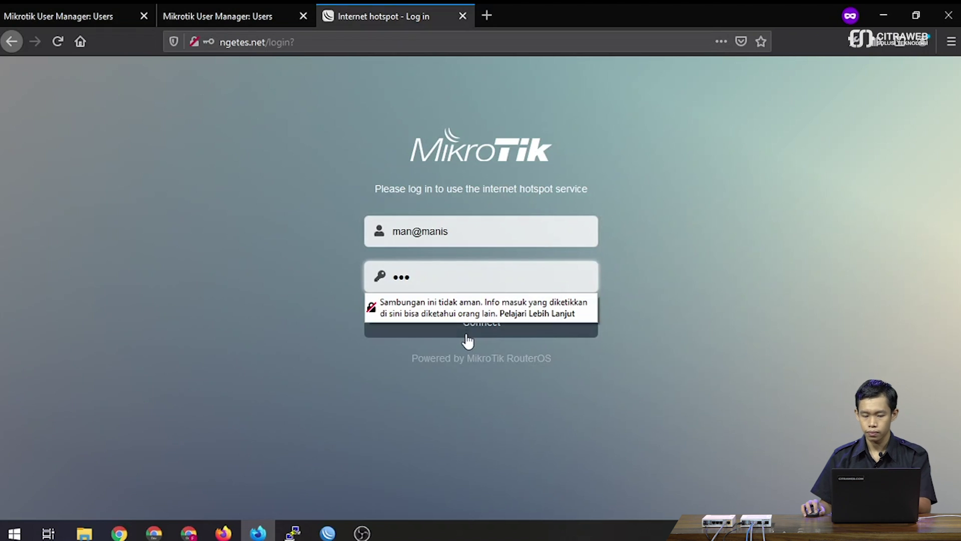
click(467, 332)
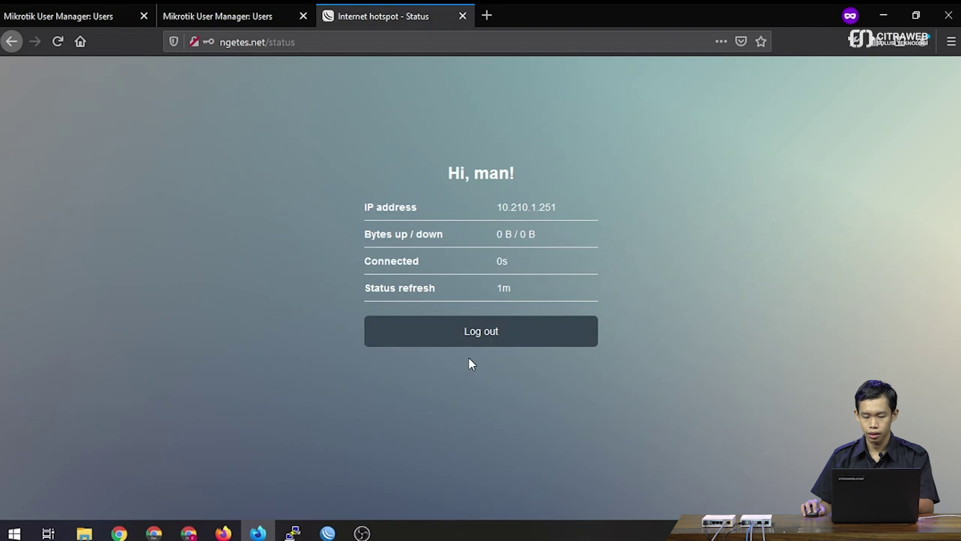
click(503, 331)
click(507, 338)
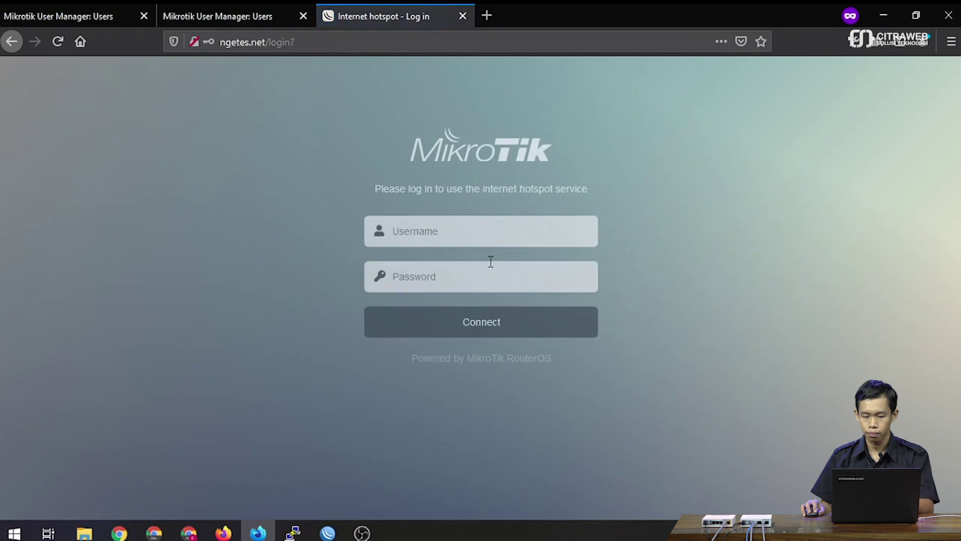